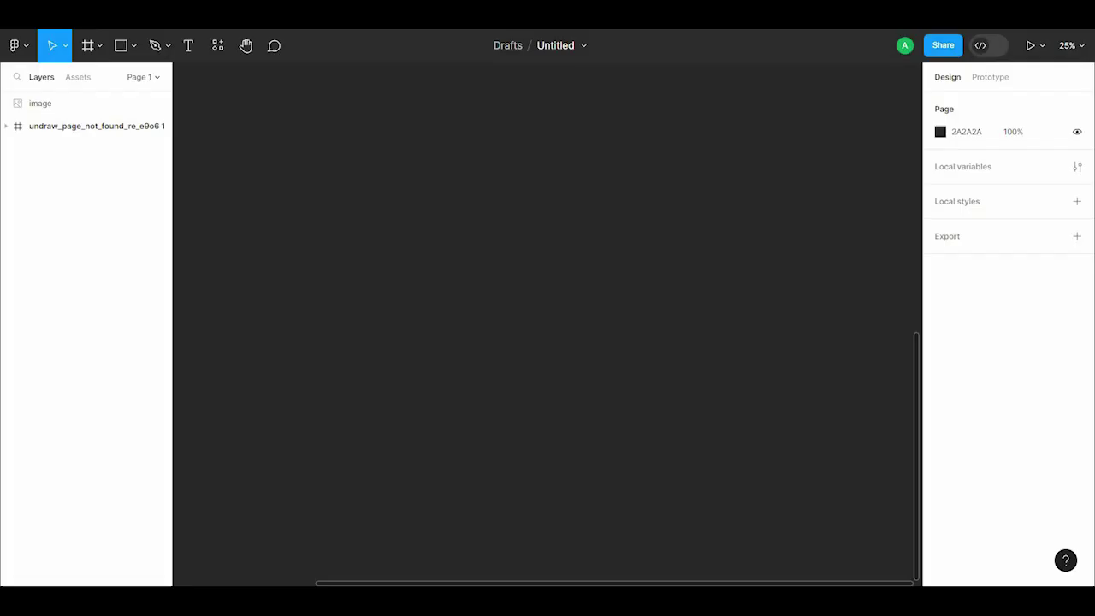
Add a blank 1440×1024 frame, Wireframe - 1, beside the thank-you end-screen design
key("f")
left_click(959, 286)
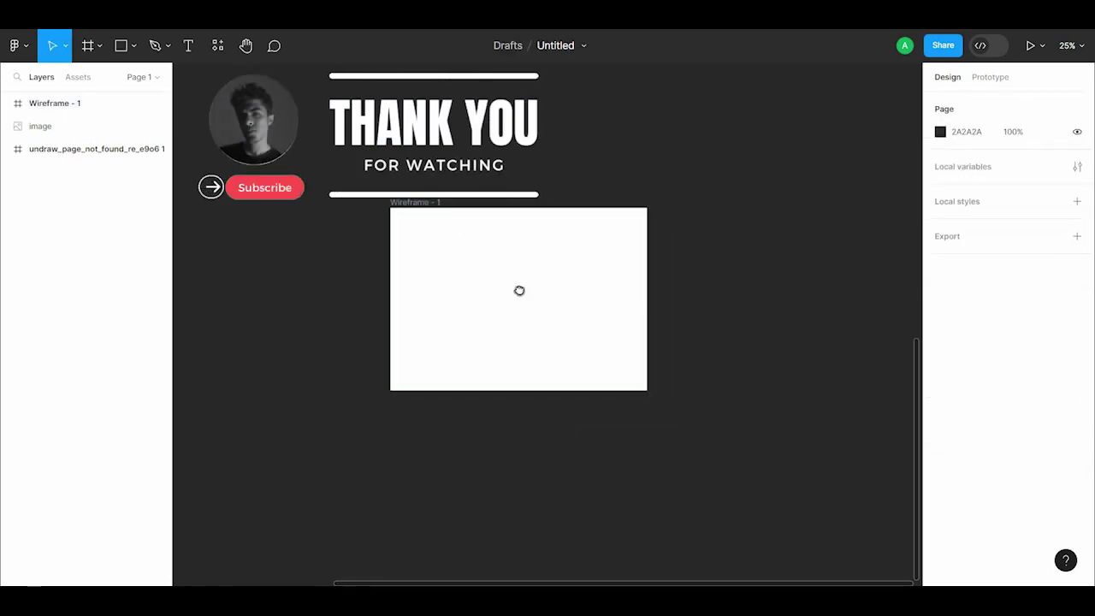
Drag the 404 illustration into Wireframe - 1 and zoom in on the frame
scroll(431, 293, "up", 5)
left_click_drag(248, 206, 716, 550)
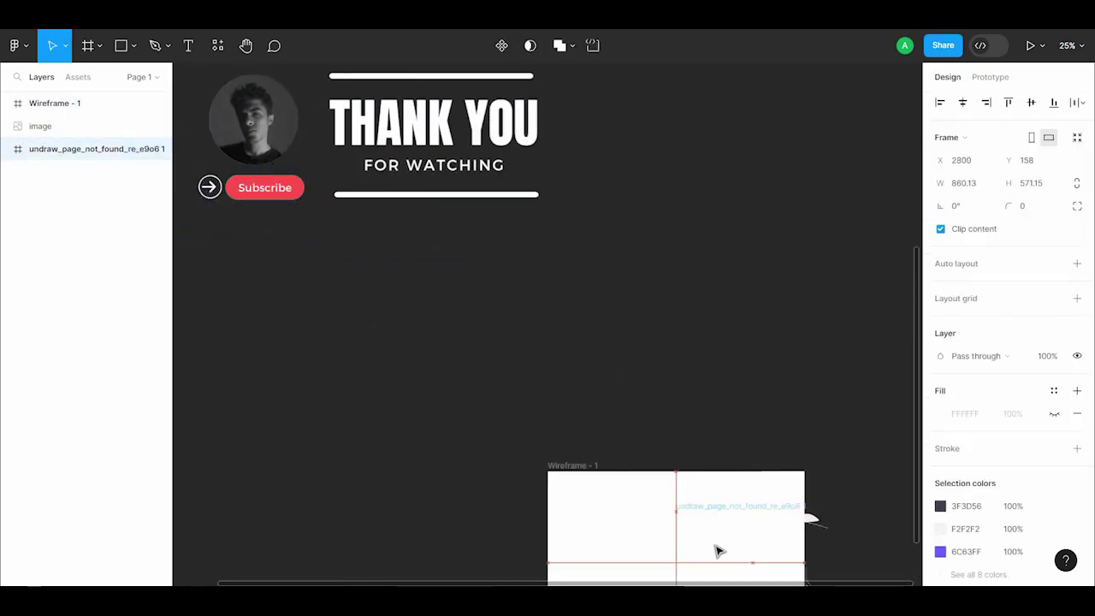
scroll(631, 434, "down", 2)
key("shift+1")
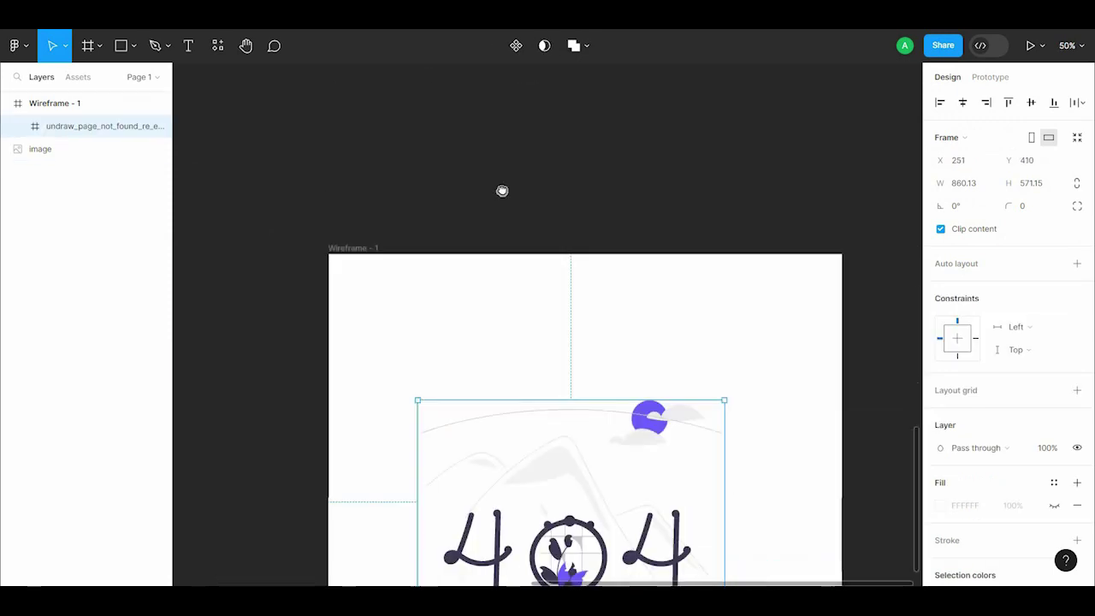
Fill the frame with grey-blue 9FABB6 and move the illustration up to centre it
left_click(296, 159)
scroll(928, 485, "down", 2)
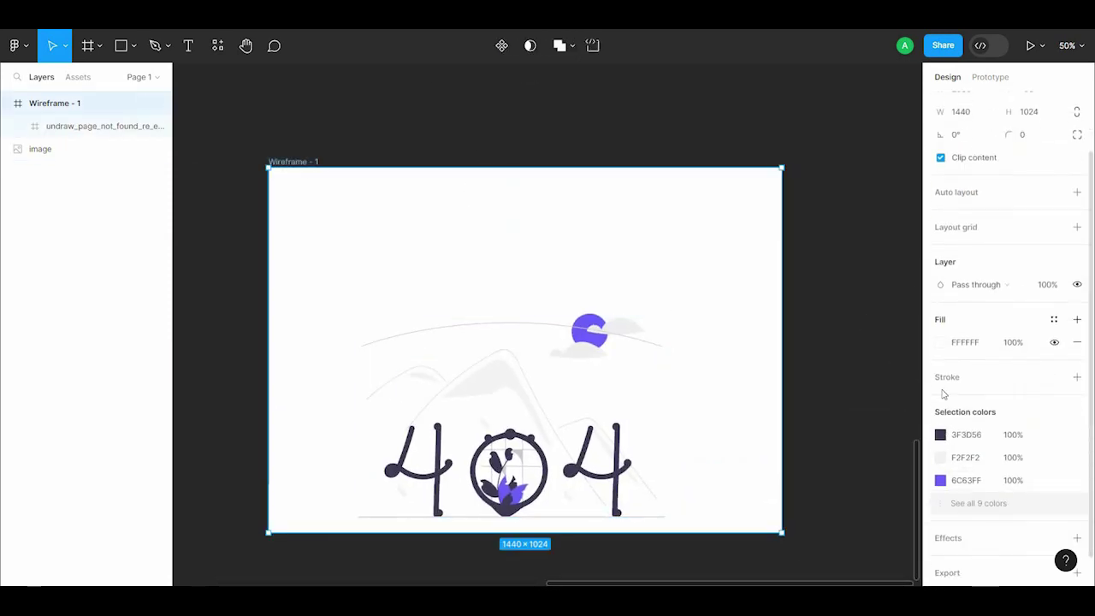
left_click(940, 343)
mouse_move(764, 305)
left_mouse_down()
mouse_move(689, 355)
mouse_move(716, 244)
left_mouse_up()
left_click_drag(845, 406, 860, 409)
mouse_move(856, 283)
left_mouse_down()
mouse_move(853, 303)
mouse_move(902, 303)
mouse_move(847, 244)
mouse_move(788, 226)
mouse_move(781, 264)
mouse_move(768, 264)
left_mouse_up()
left_click(505, 428)
mouse_move(505, 428)
left_mouse_down()
mouse_move(505, 355)
mouse_move(460, 386)
mouse_move(460, 402)
left_mouse_up()
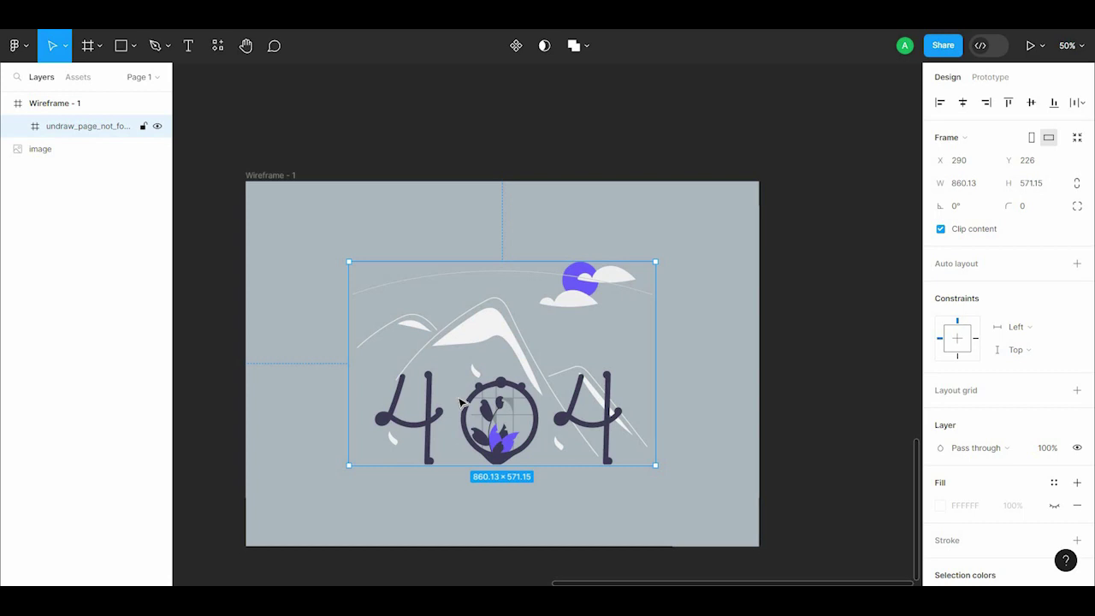
Create a text layer reading 'Page not found!' above the illustration
left_click(189, 46)
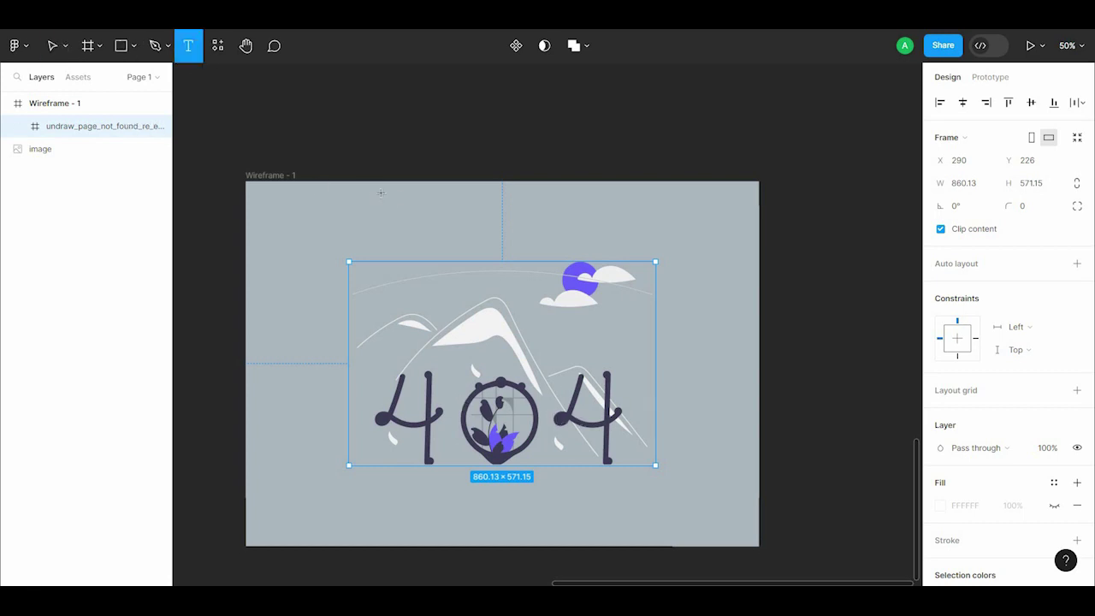
left_click(385, 197)
key("Escape")
left_click(189, 46)
left_click(463, 209)
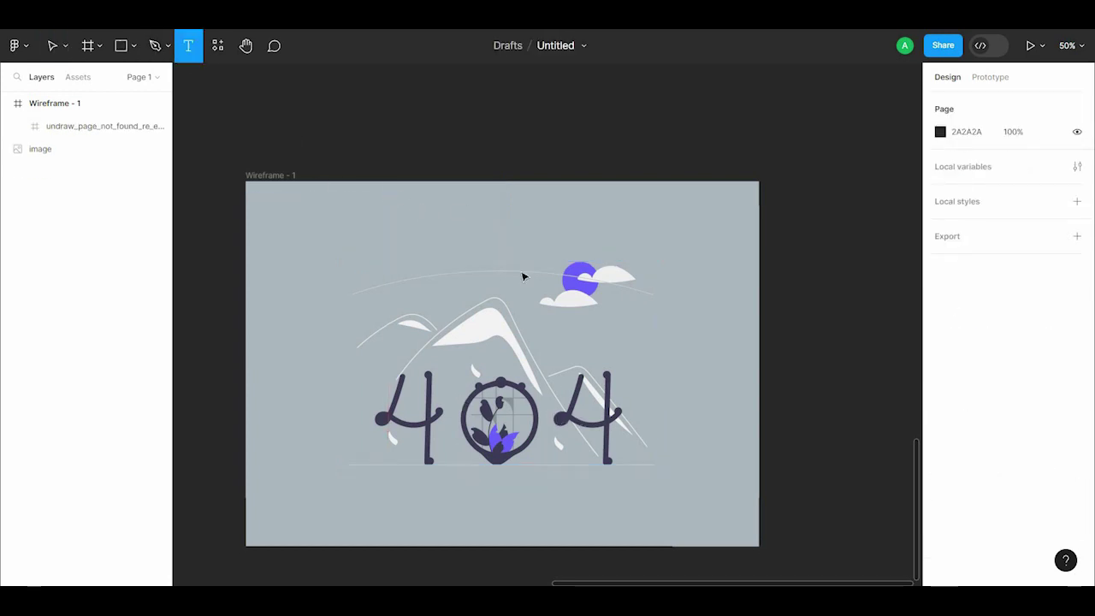
type("P")
key("Escape")
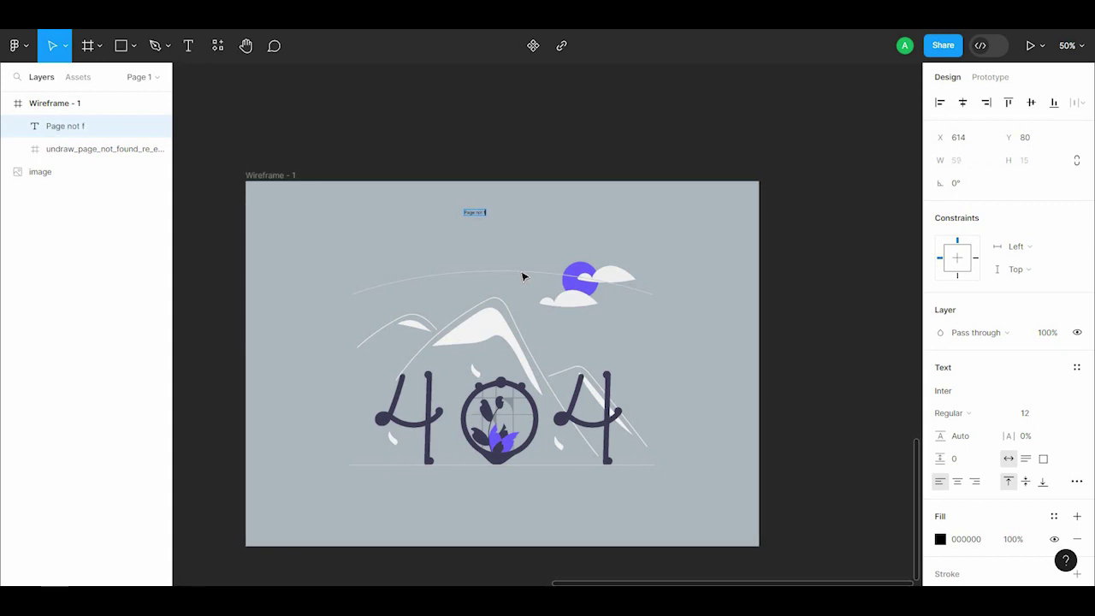
key("Escape")
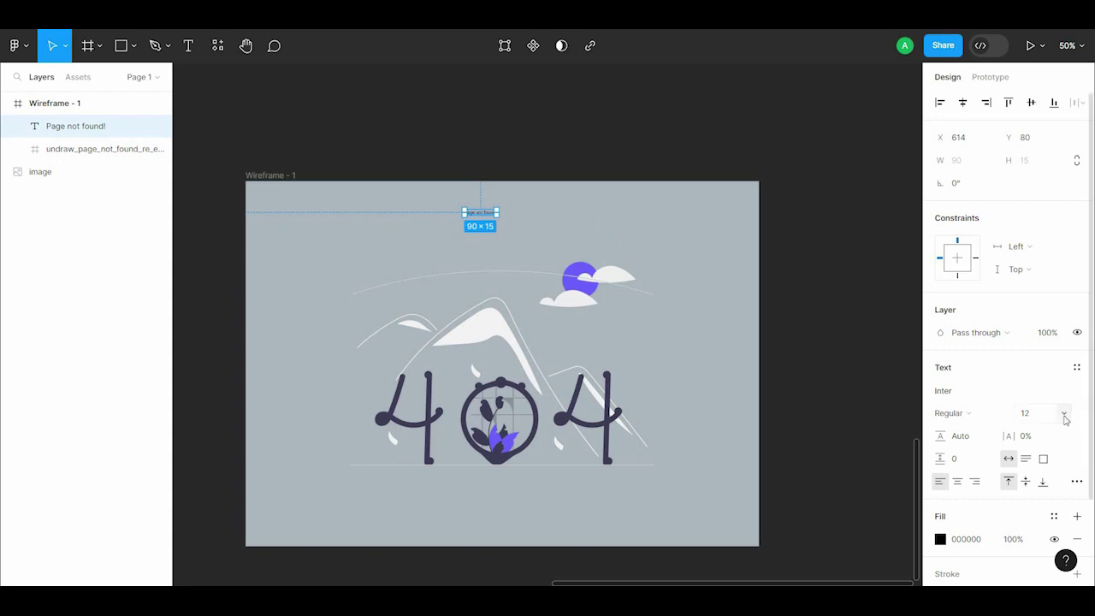
Style the heading in Cairo Bold at 64 px
left_click(1063, 418)
left_click(1052, 516)
left_click_drag(556, 224, 533, 227)
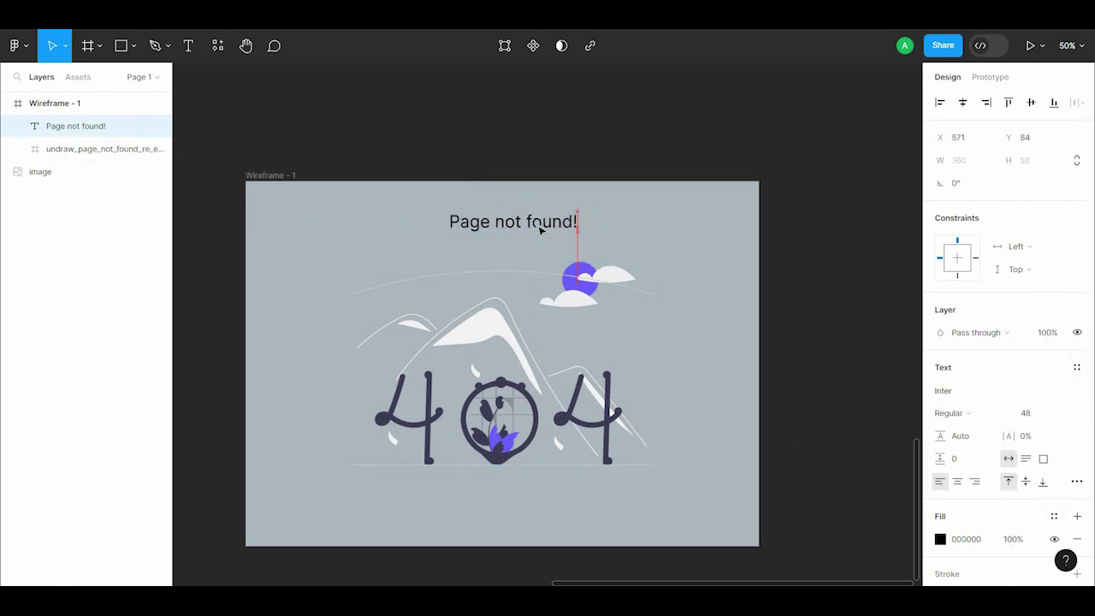
left_click(971, 390)
type("ca")
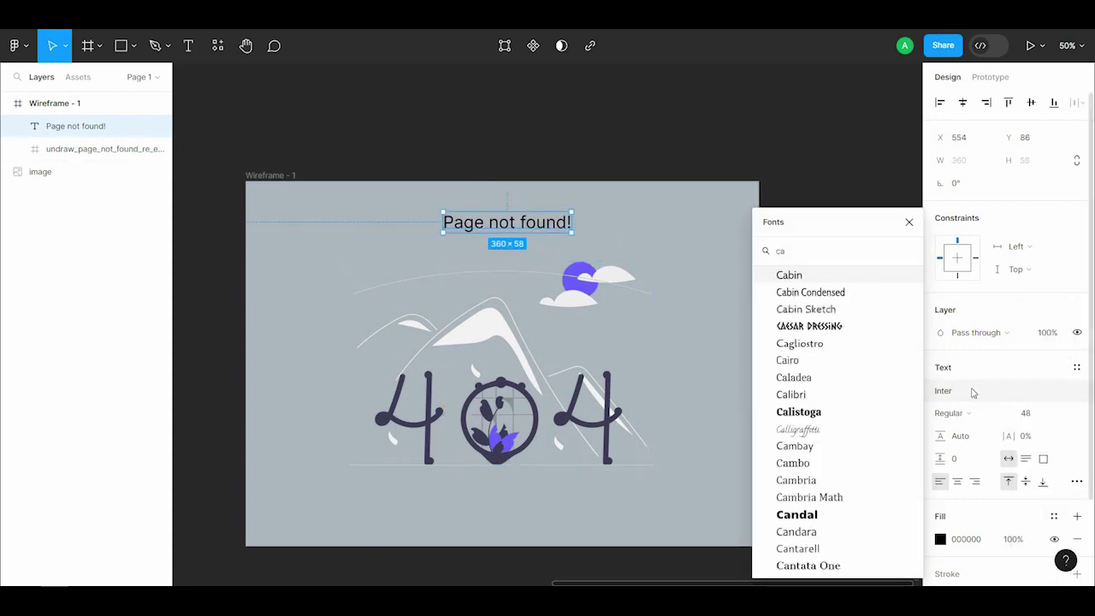
type("iro")
left_click(859, 283)
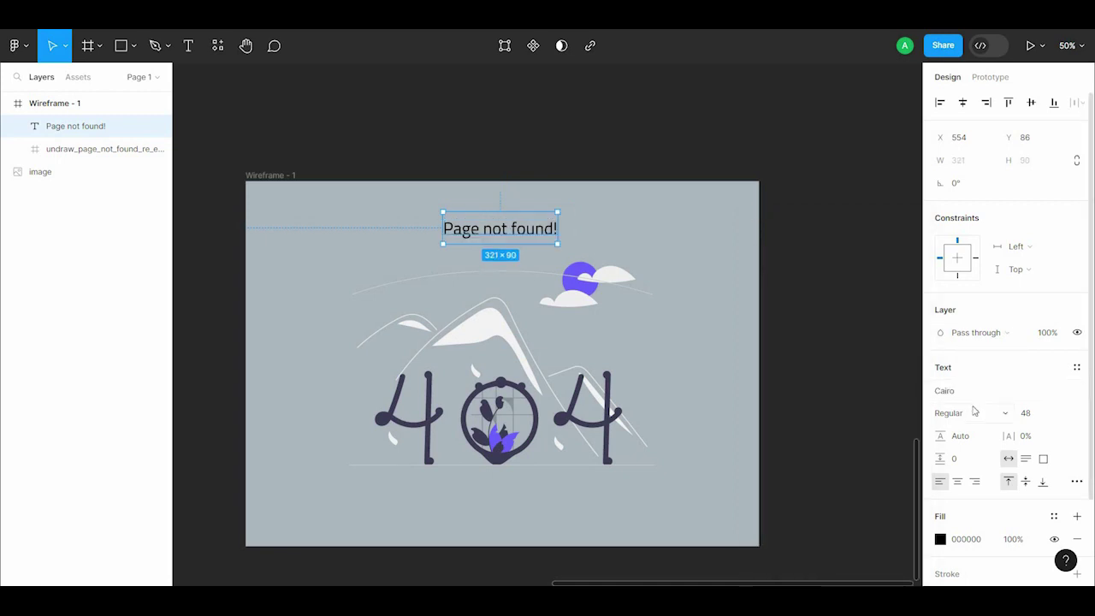
left_click(972, 420)
left_click(985, 463)
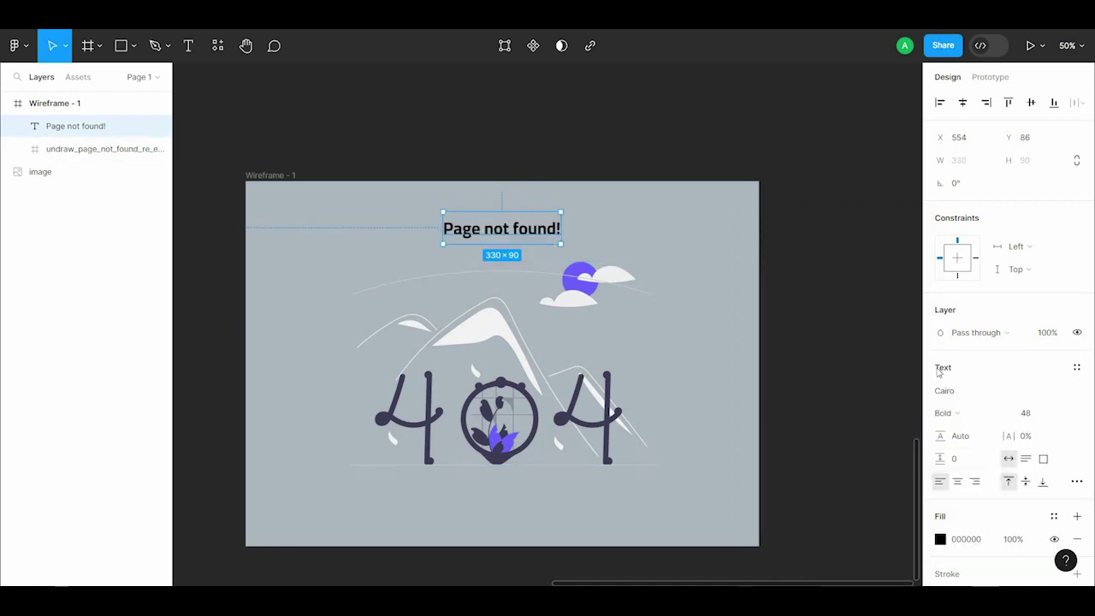
left_click(1066, 414)
type("64")
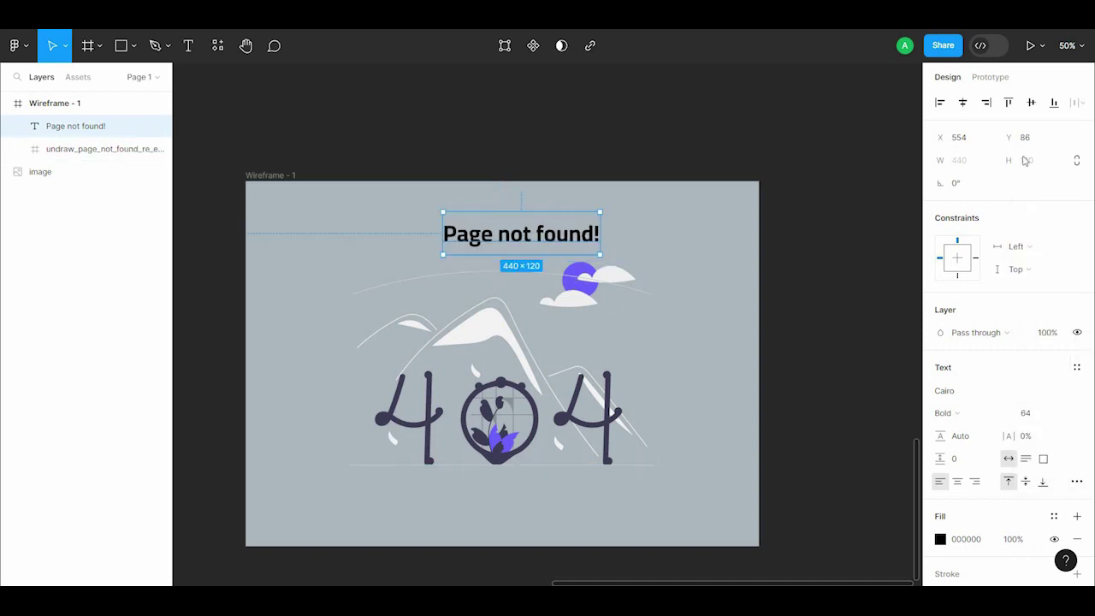
Centre the heading horizontally and nudge it up to Y 48
left_click(964, 104)
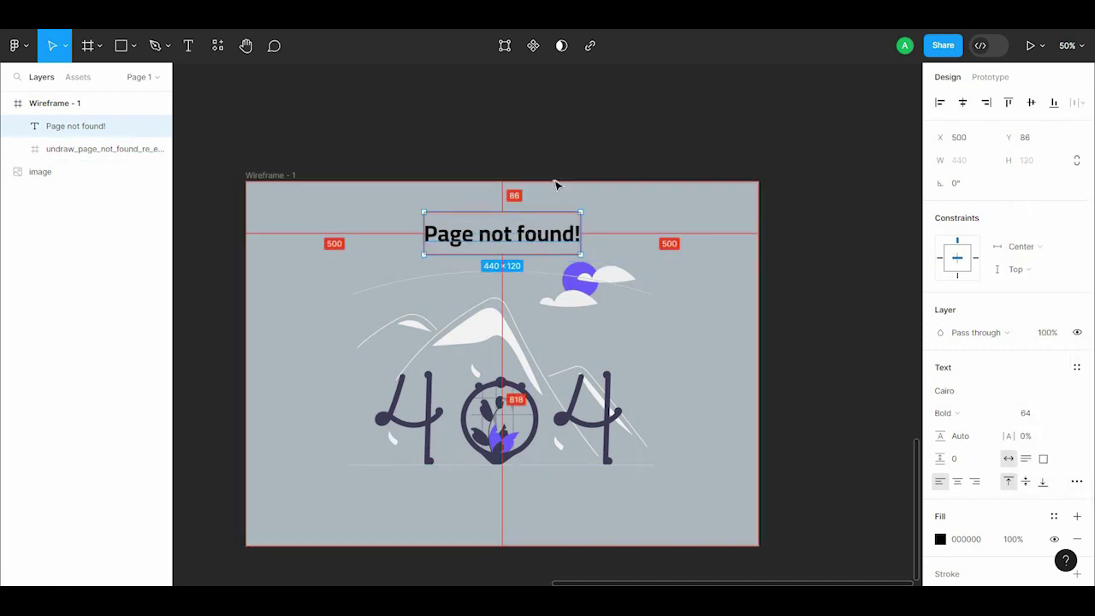
key("Up")
key("space")
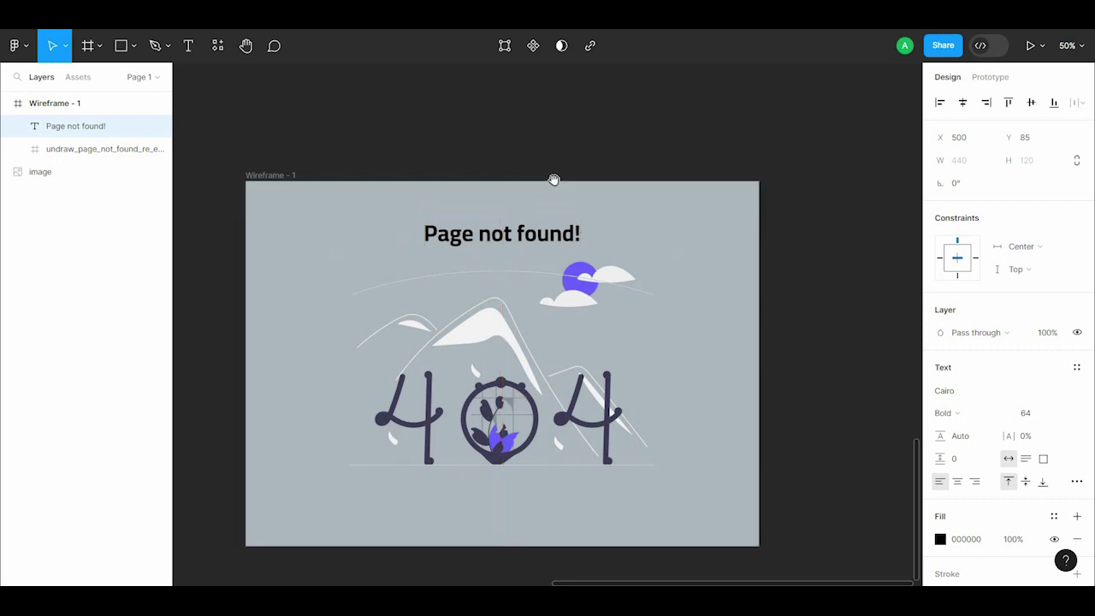
scroll(565, 239, "down", 3)
left_click(597, 340)
left_click(560, 191)
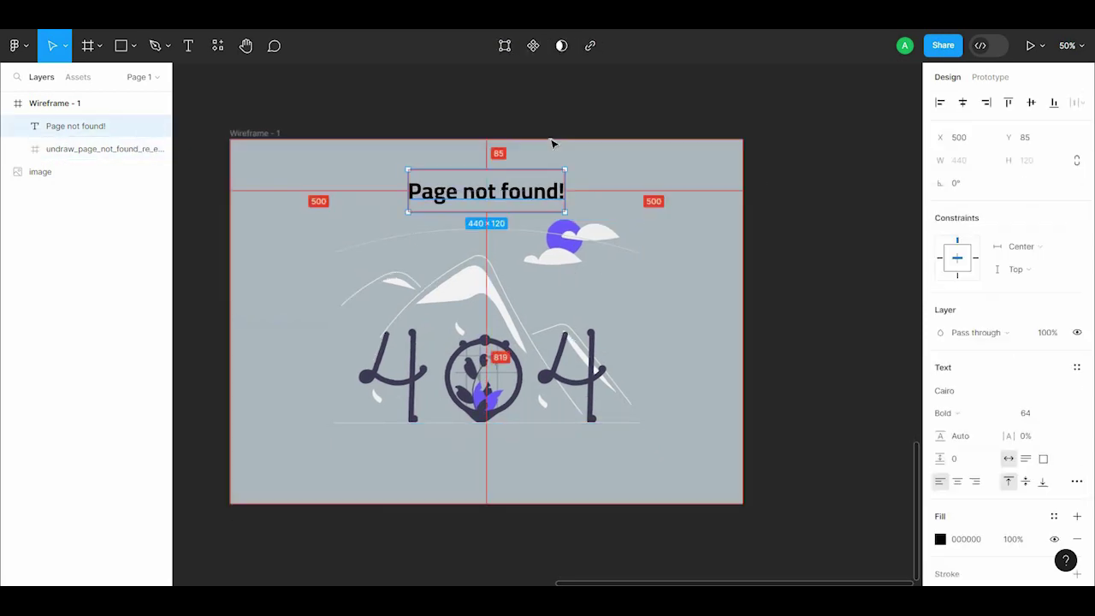
key("shift+Up")
key("shift+Up")
key("shift+Up")
key("Up")
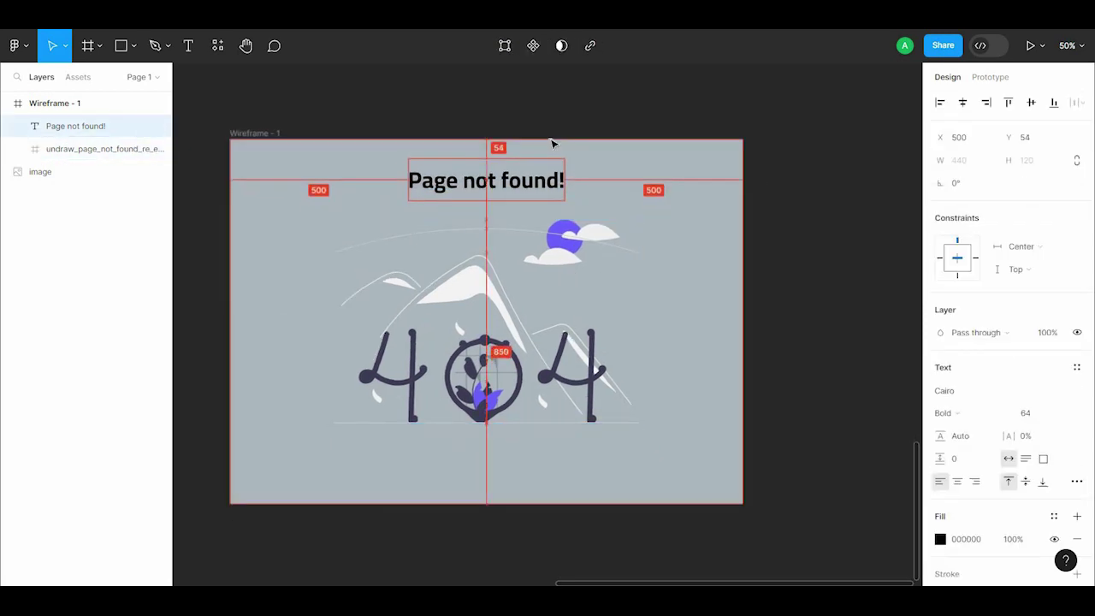
key("Up")
key("Up")
key("Up")
key("Up")
key("Up")
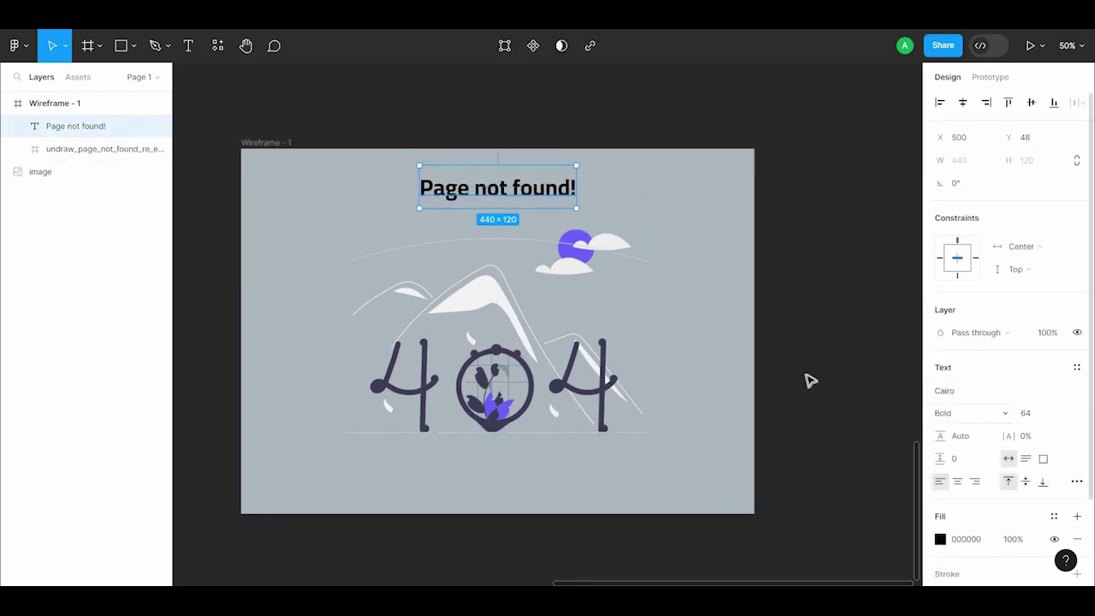
Colour the heading dark navy 3F3D56, eyedropped from the 404 digits
left_click(941, 539)
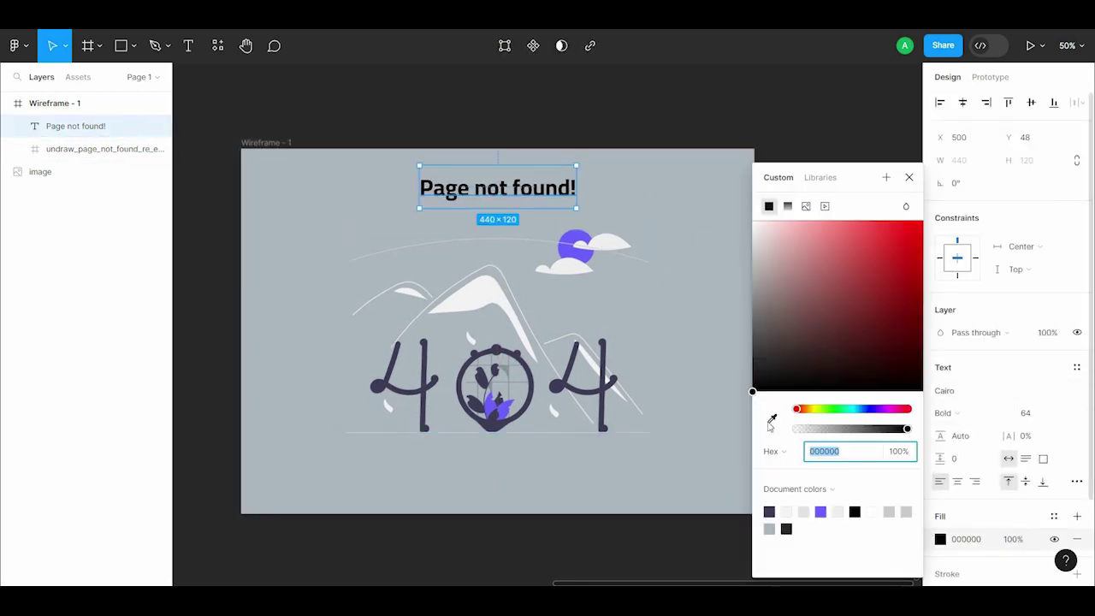
left_click(773, 419)
left_click(575, 247)
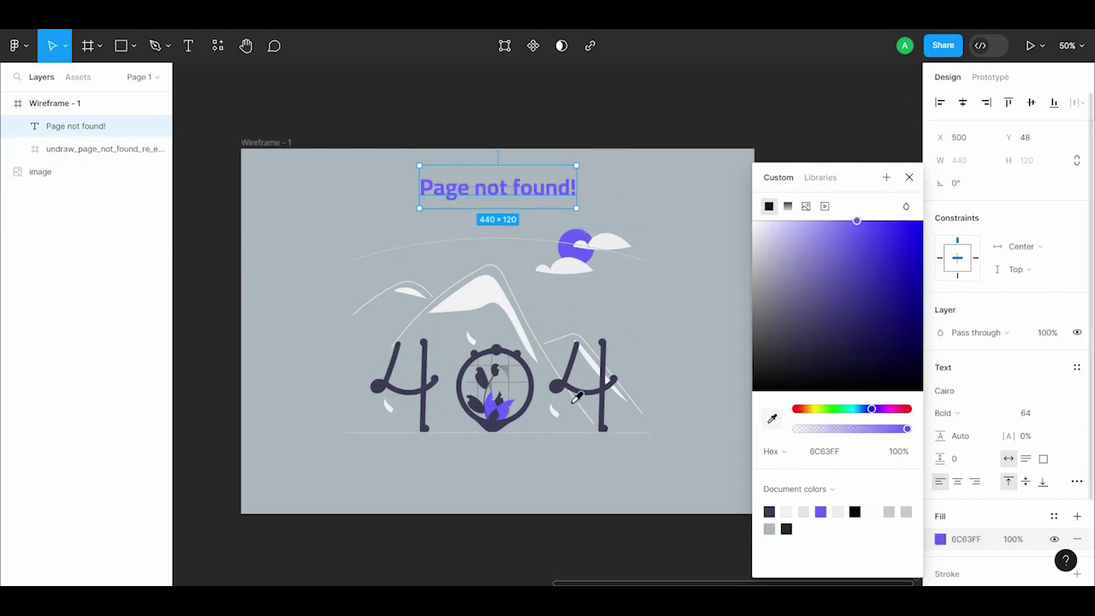
left_click(576, 396)
Duplicate the heading below the illustration and retype it as GO TO HOME
key("Escape")
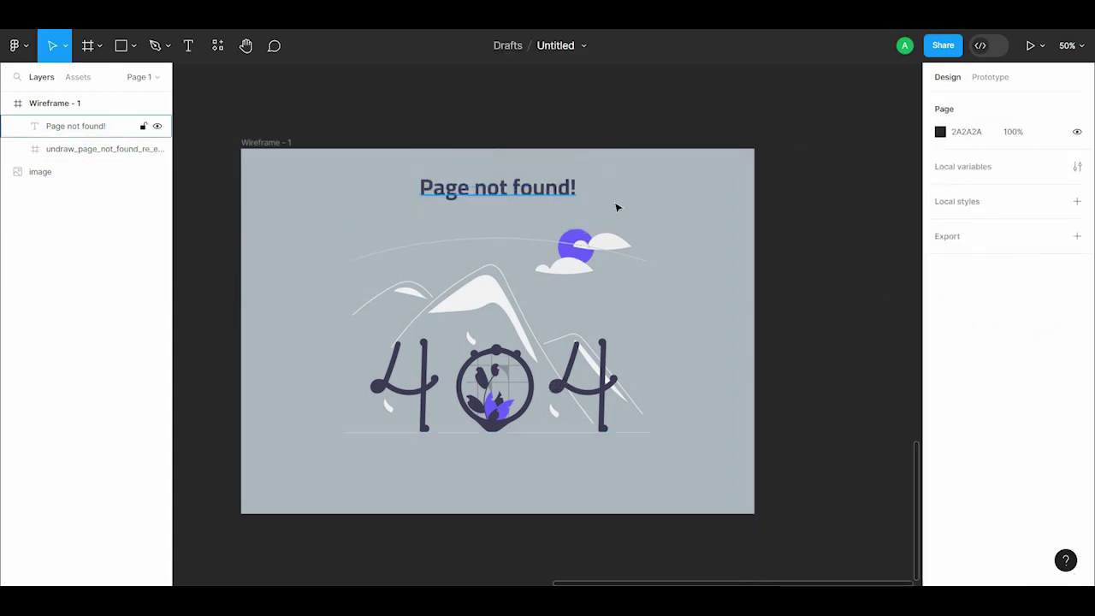
left_click_drag(561, 188, 572, 469)
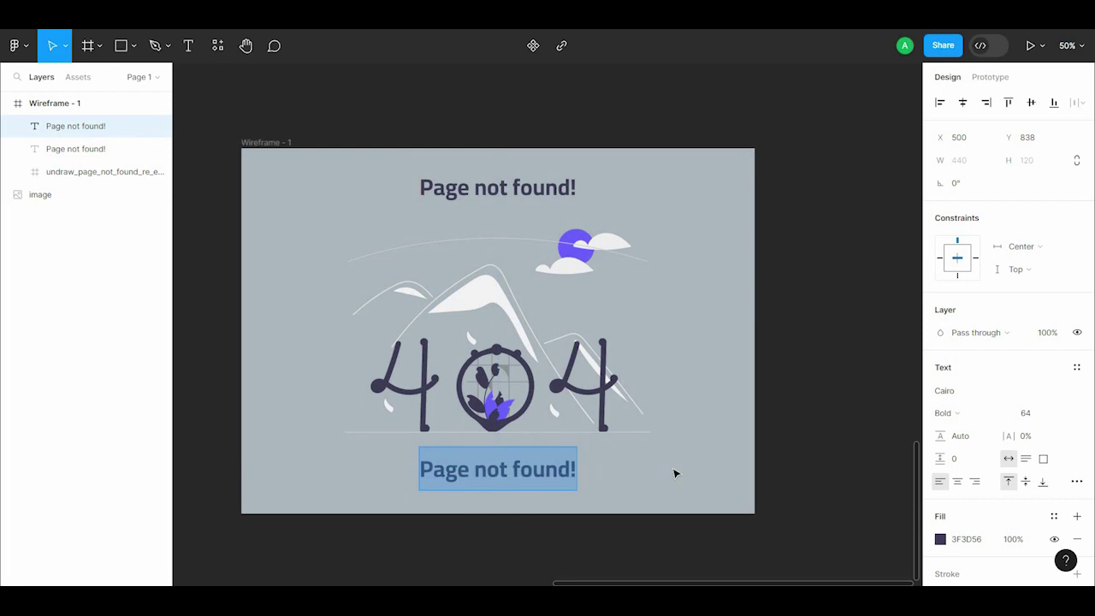
type("Go")
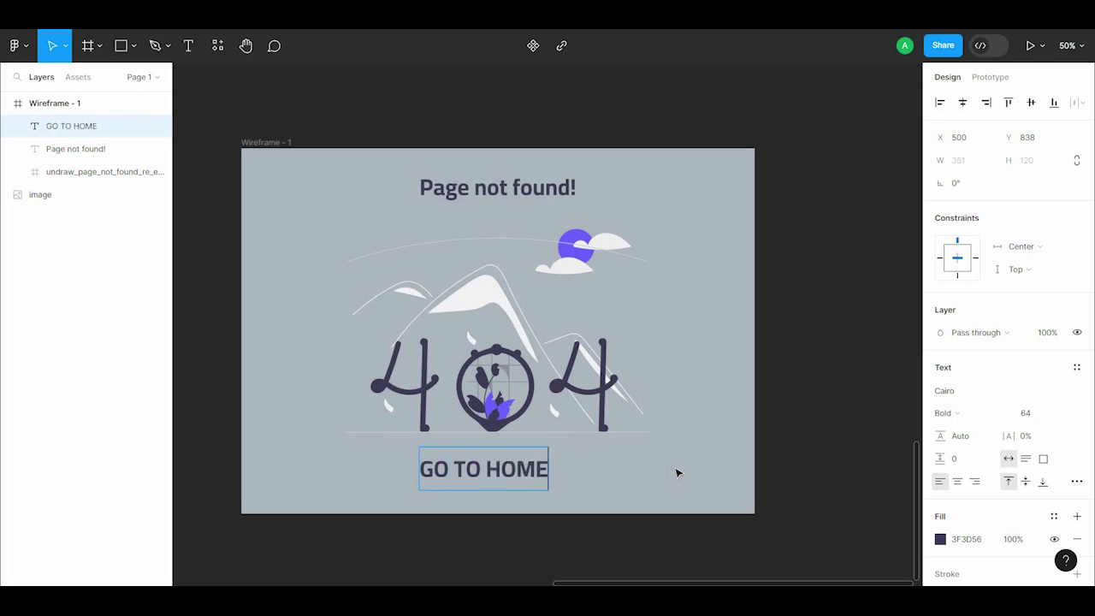
Wrap the GO TO HOME text in auto layout and widen the frame
right_click(500, 458)
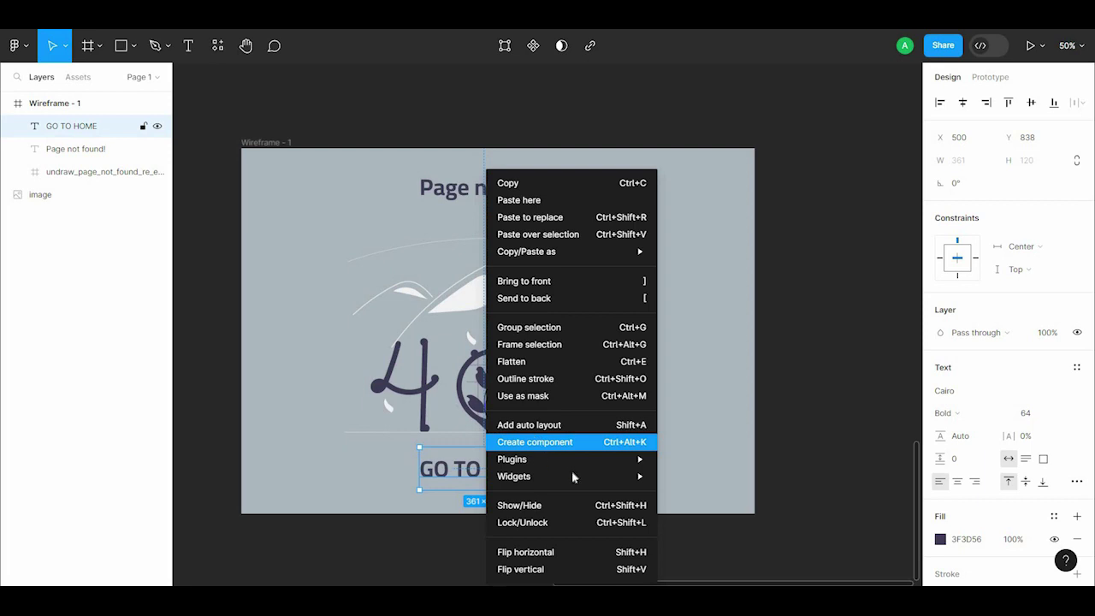
left_click(574, 425)
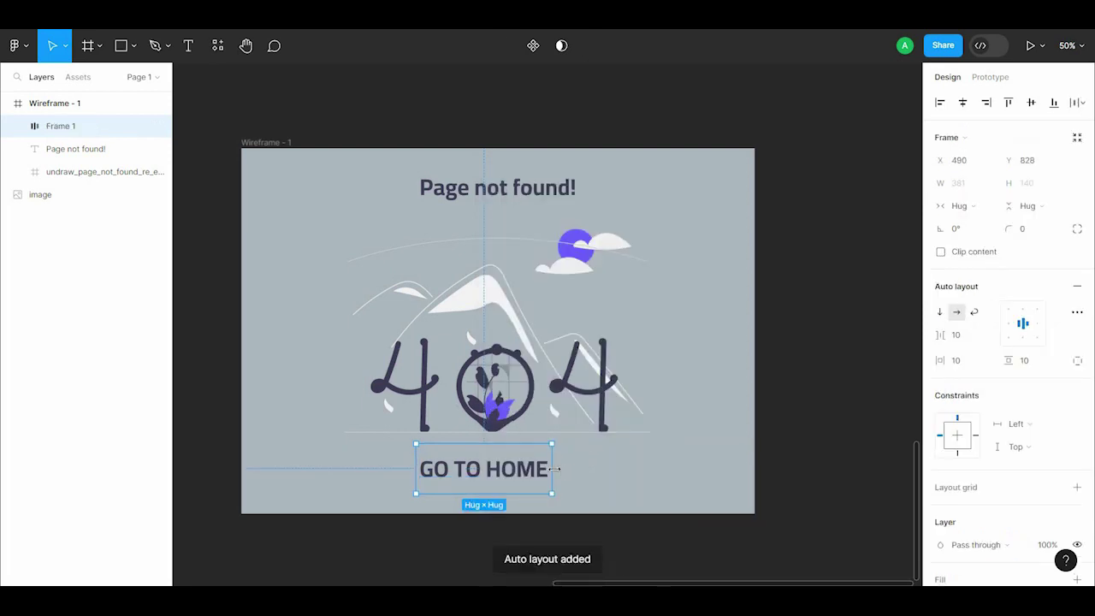
left_click_drag(554, 469, 643, 468)
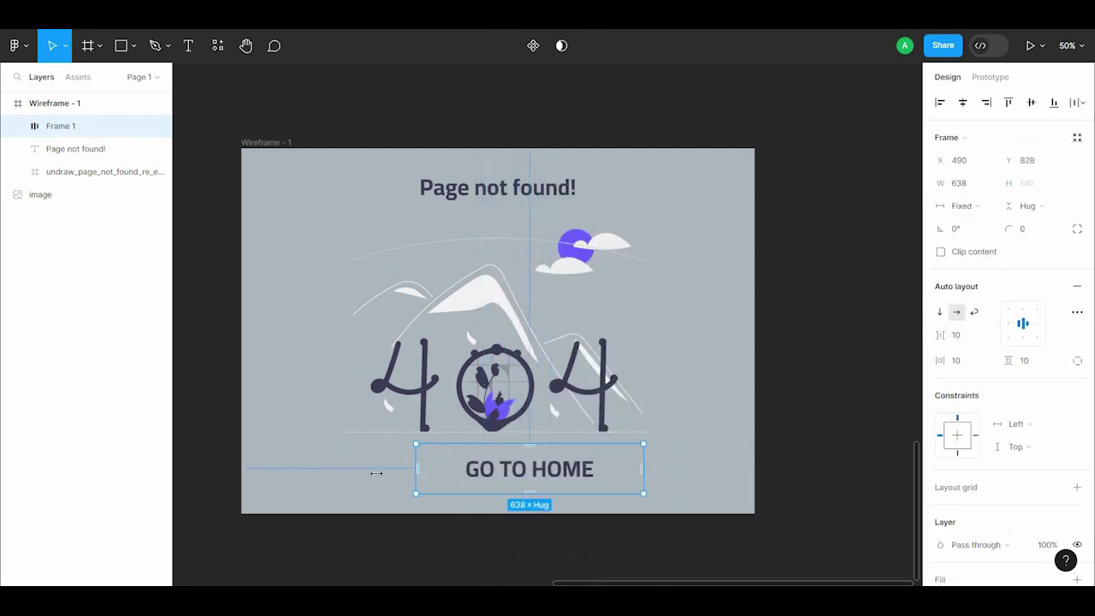
left_click_drag(377, 473, 344, 469)
scroll(908, 485, "down", 2)
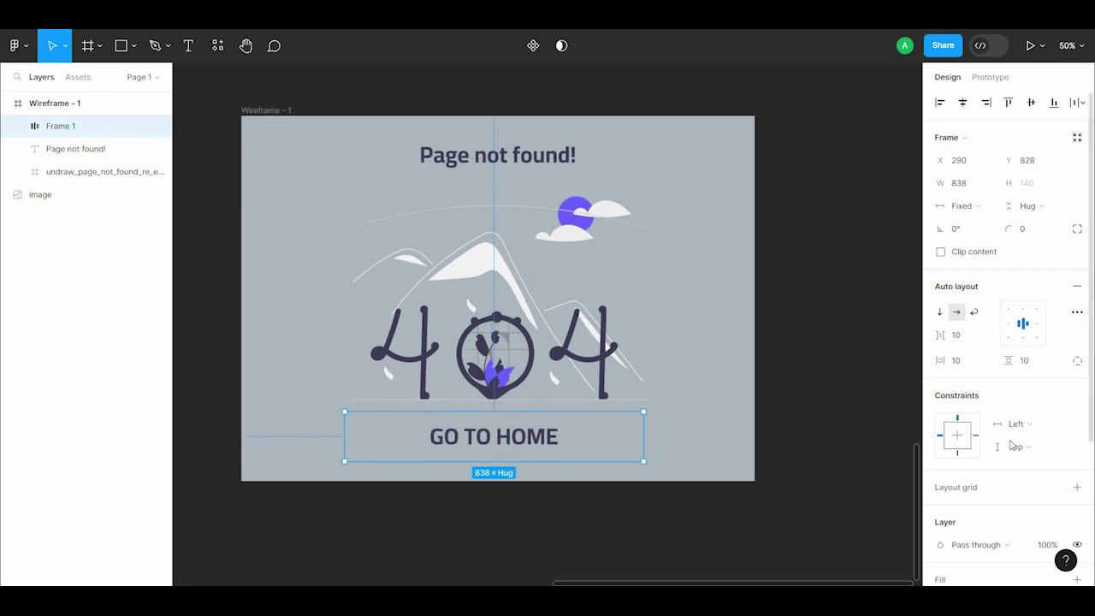
scroll(1022, 428, "down", 5)
Fill the button with the sun's purple 6C63FF and make its text white
left_click(1077, 374)
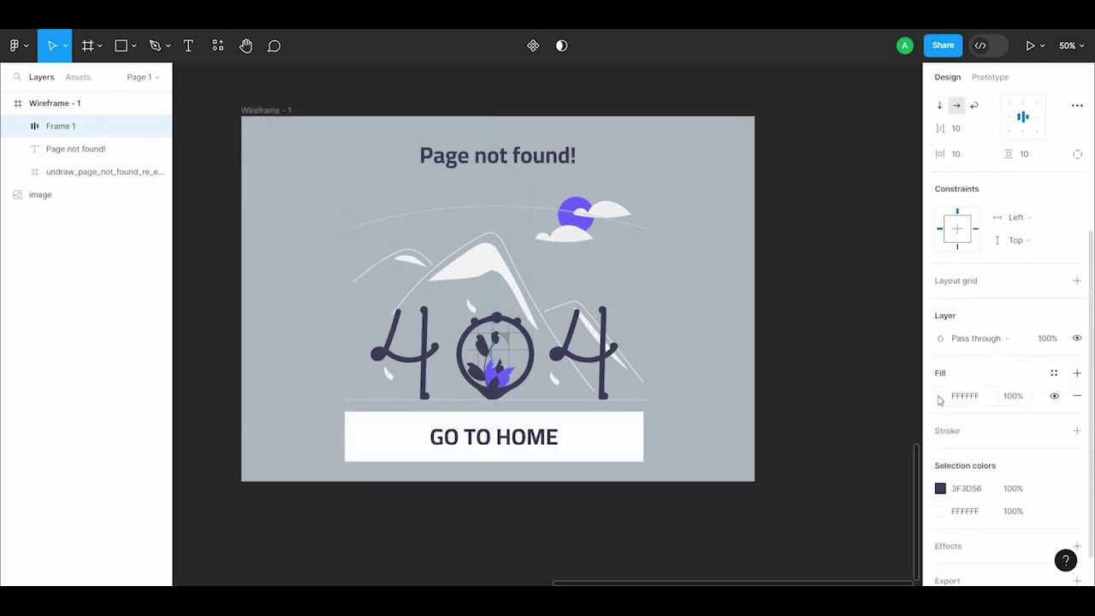
left_click(940, 397)
left_click(772, 418)
left_click(573, 214)
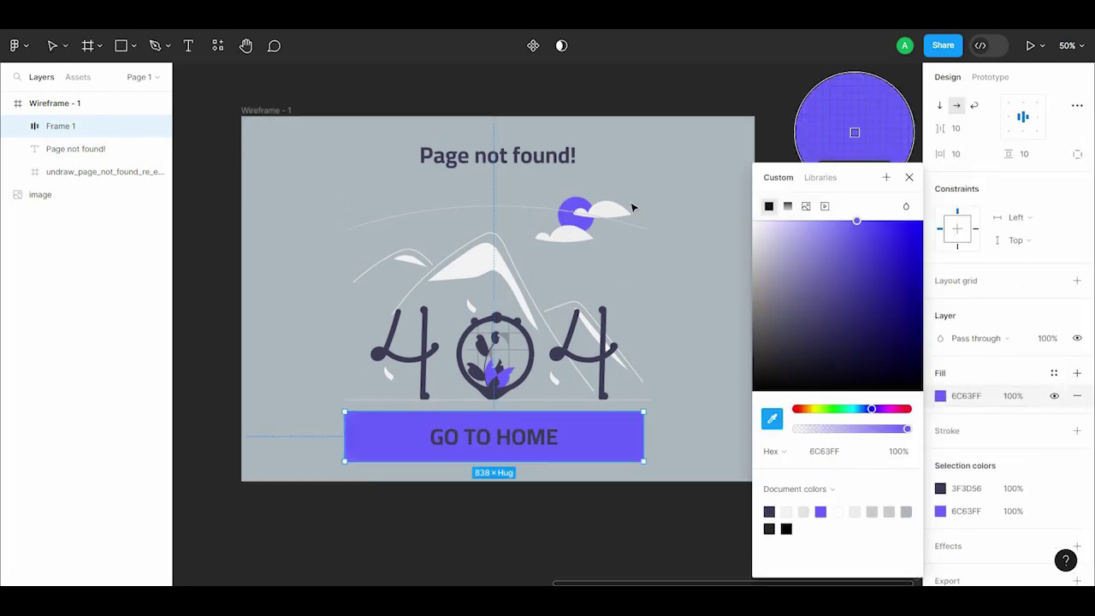
scroll(531, 510, "up", 2)
double_click(531, 503)
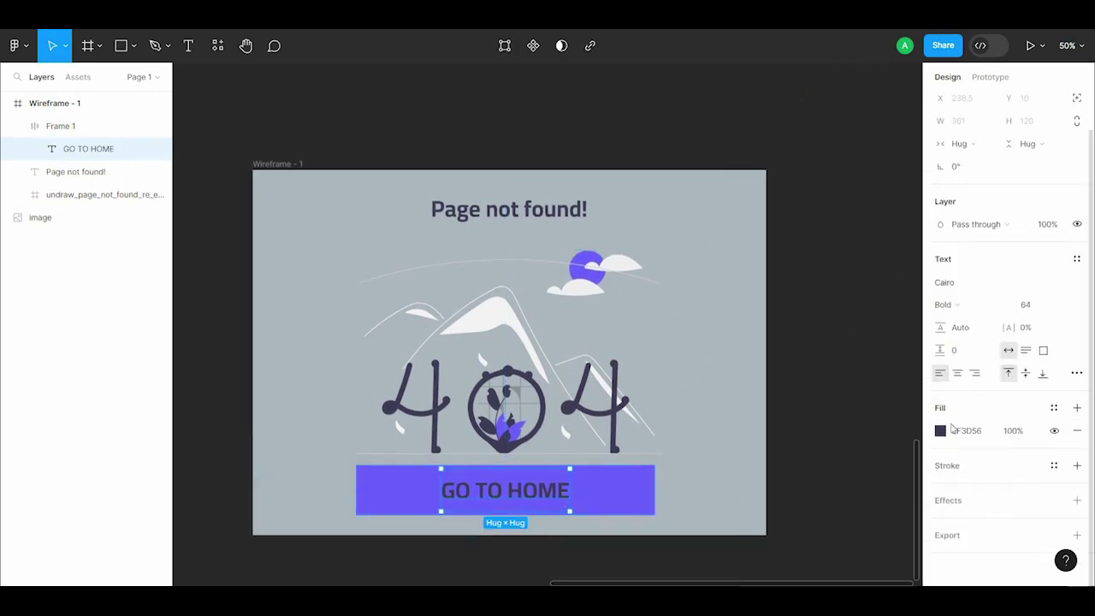
left_click(940, 430)
left_click(548, 564)
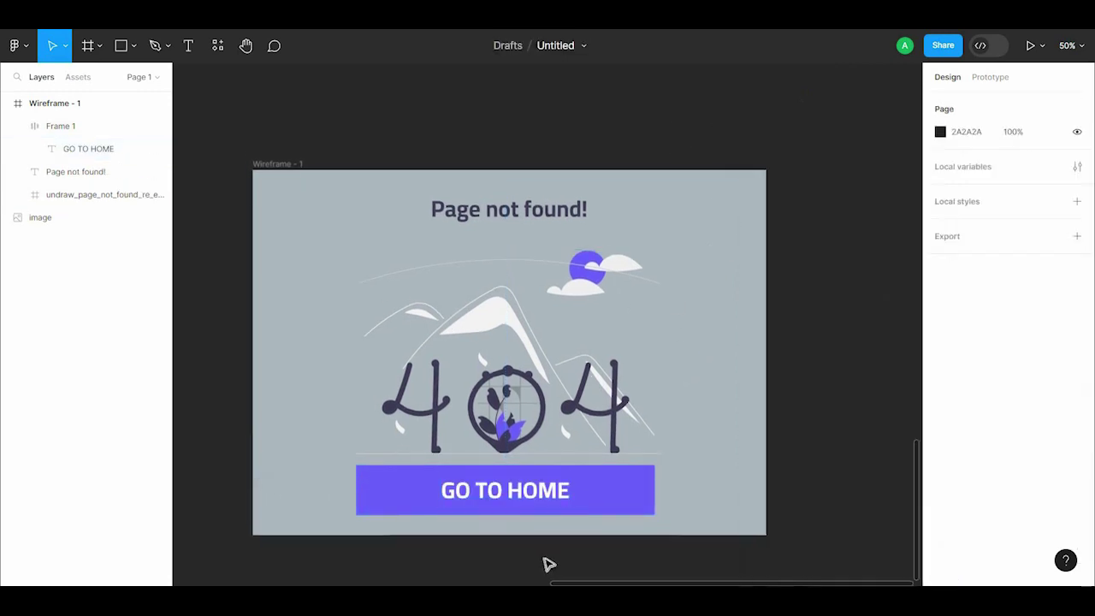
Round the button's corners to 20 and narrow it to about 641 wide
left_click(60, 125)
type("20")
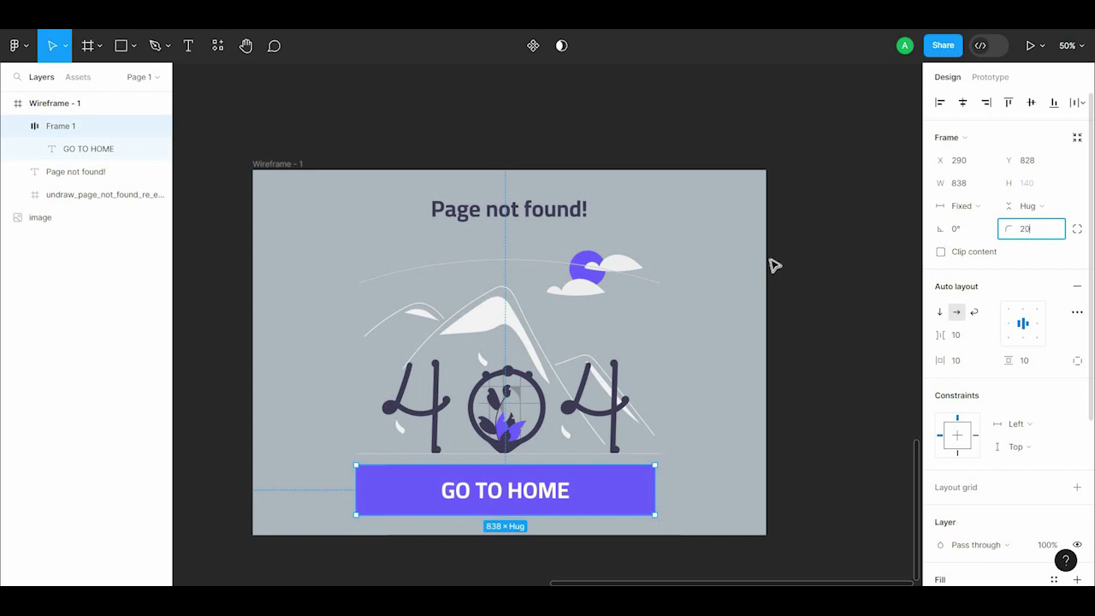
left_click(772, 266)
left_click(605, 508)
left_click_drag(655, 489, 584, 489)
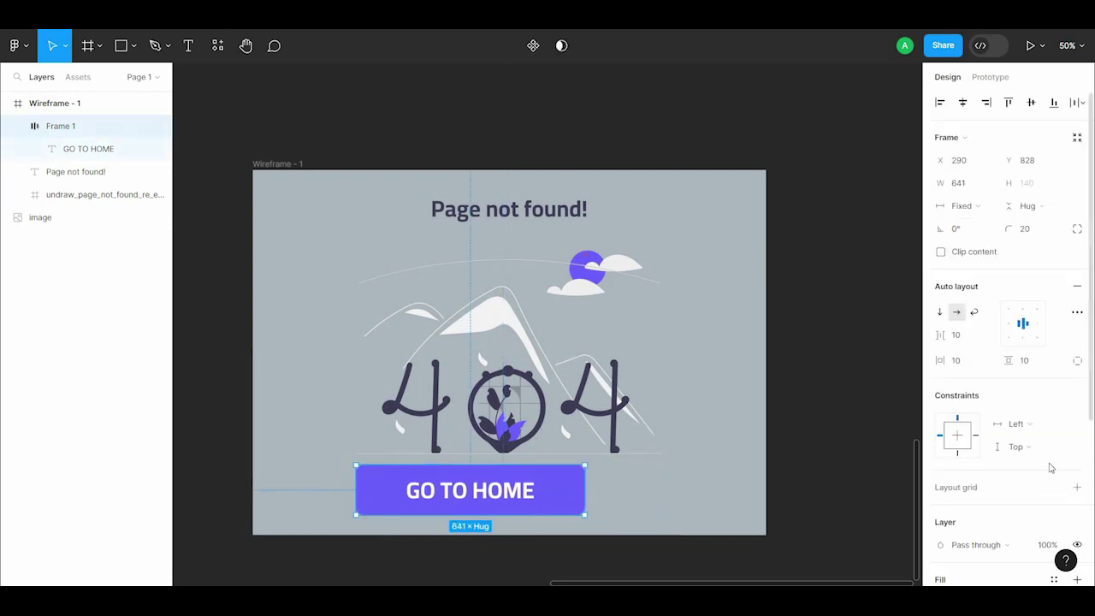
left_click(506, 501)
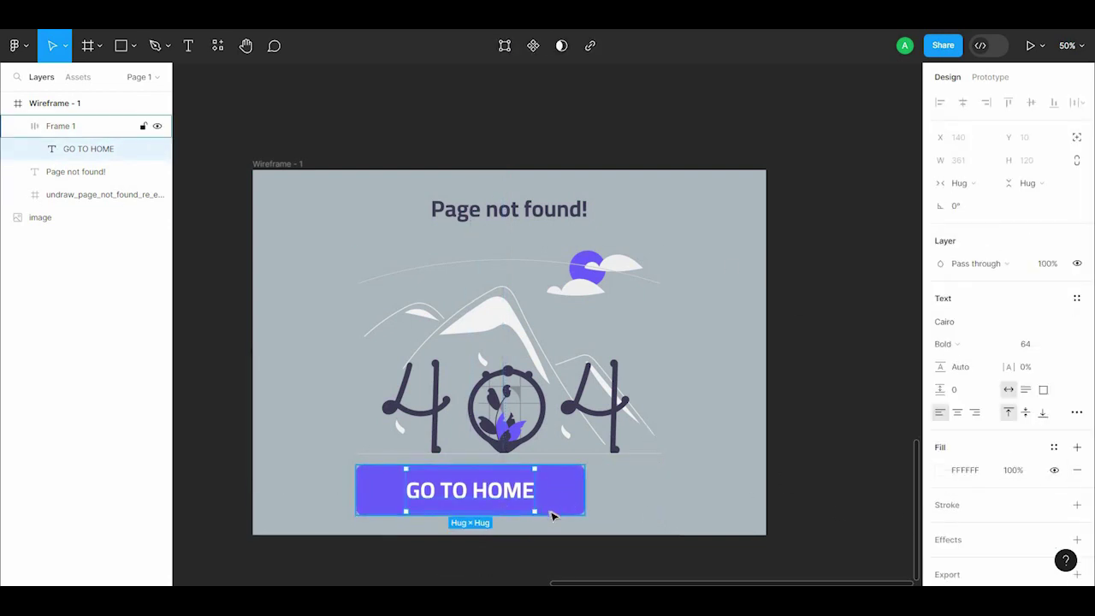
left_click(552, 516)
Pull the GO TO HOME text out of the button and delete the empty frame
scroll(835, 496, "down", 1)
left_click(525, 487)
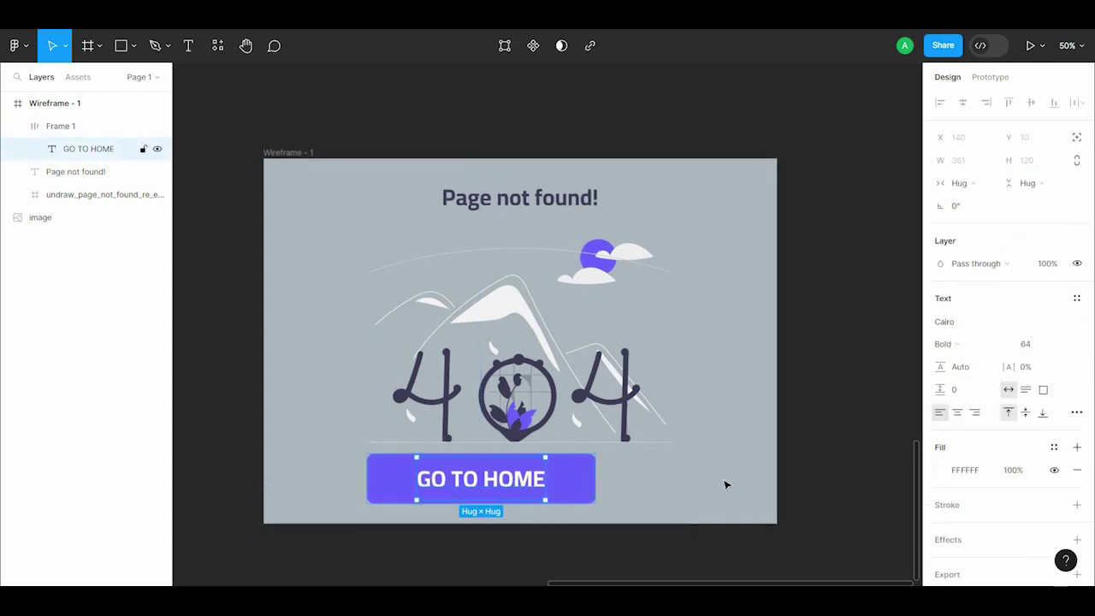
mouse_move(513, 479)
left_mouse_down()
mouse_move(710, 479)
mouse_move(525, 474)
left_mouse_up()
left_click(533, 488)
key("Delete")
Set the loose GO TO HOME text size to 48
left_click(702, 476)
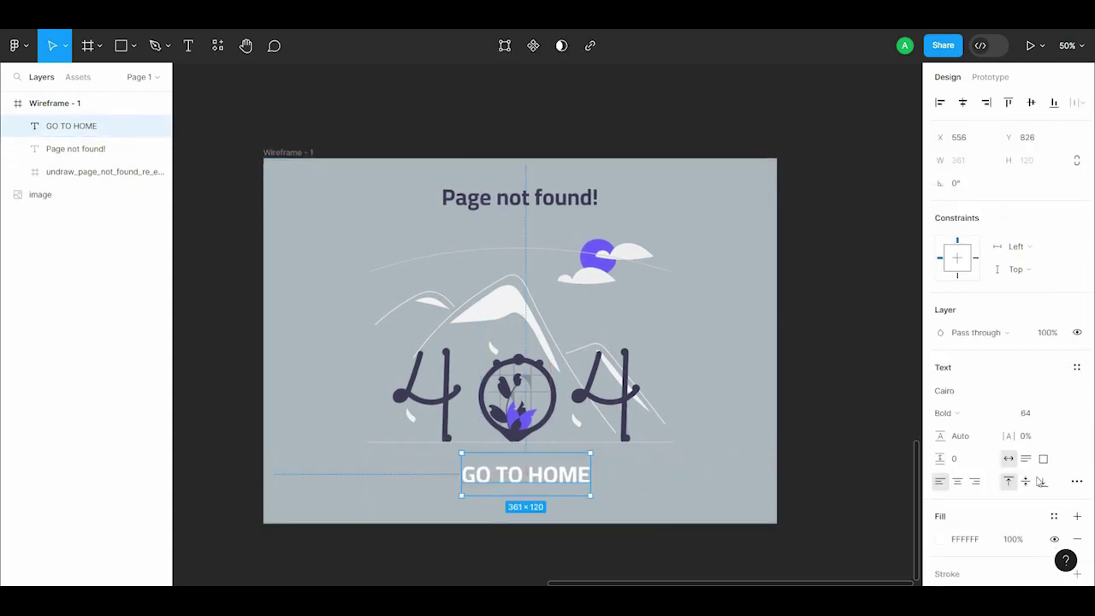
left_click(1068, 413)
left_click(1044, 343)
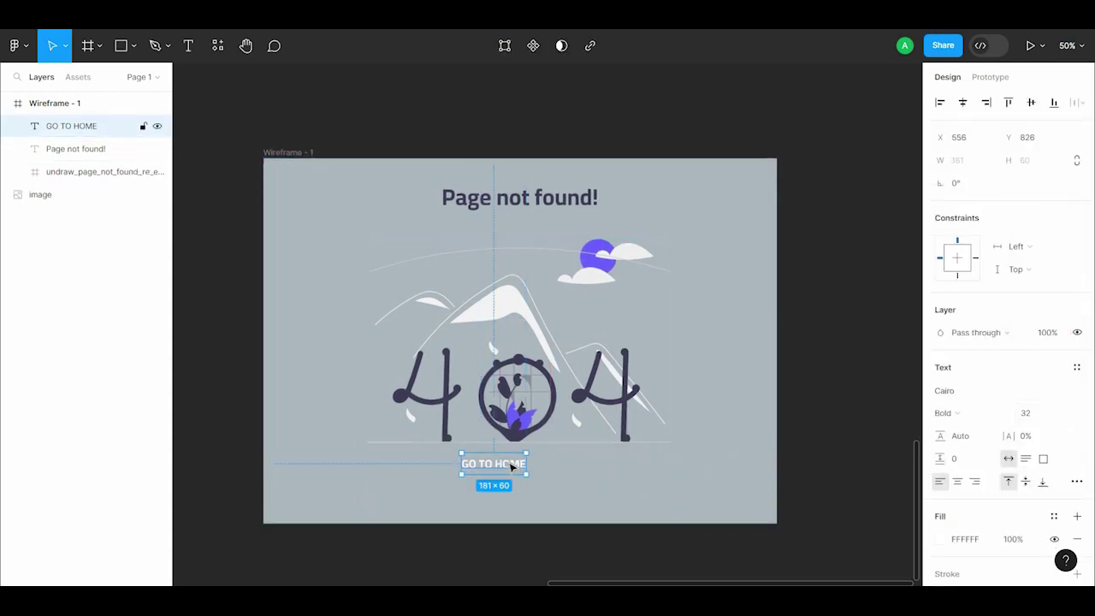
key("ctrl+z")
left_click(1065, 413)
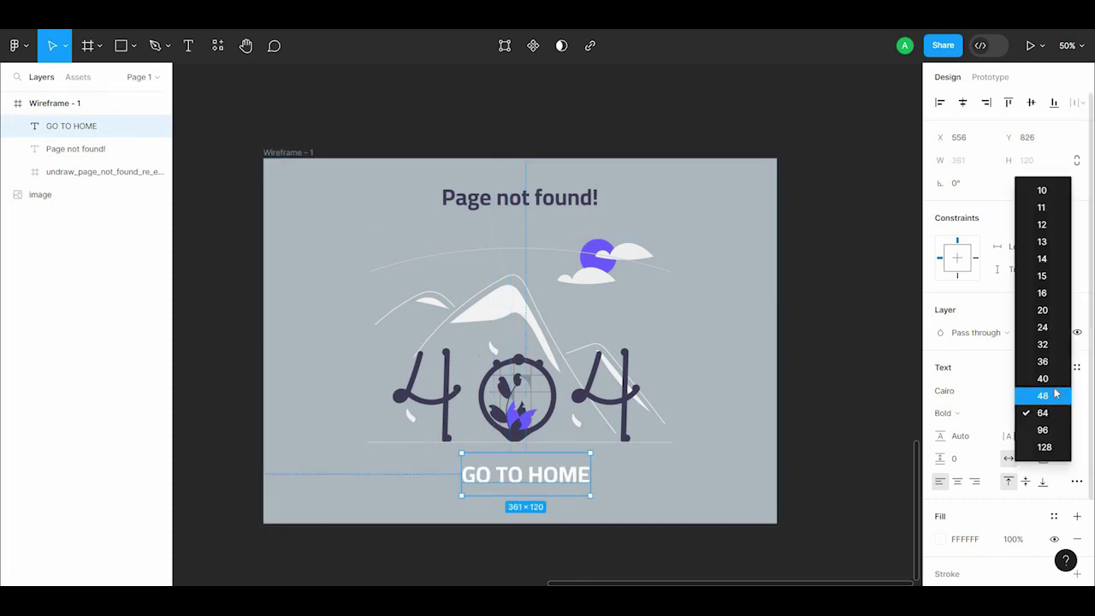
left_click(1043, 395)
Rewrap the text in an auto-layout button filled purple 6C63FF
key("shift+a")
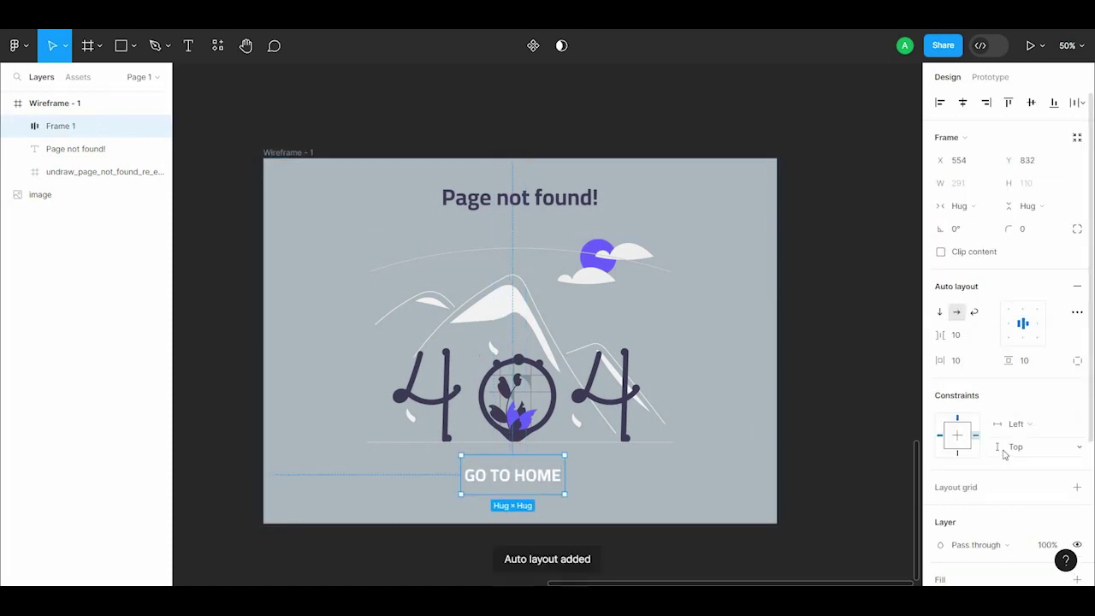
scroll(1027, 480, "down", 2)
left_click(1077, 508)
left_click(938, 530)
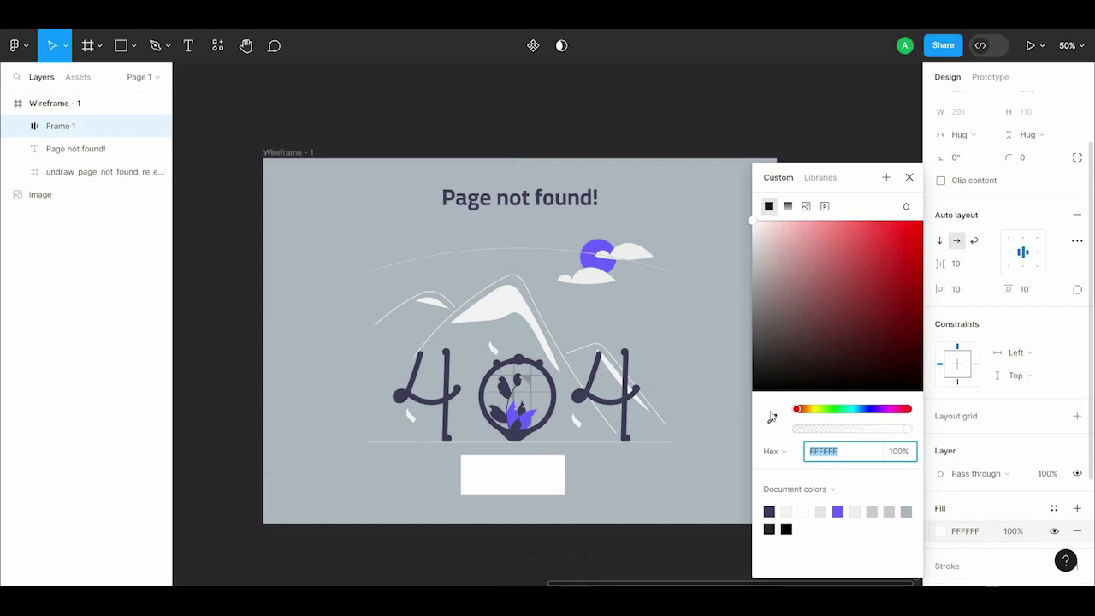
left_click(772, 416)
left_click(601, 256)
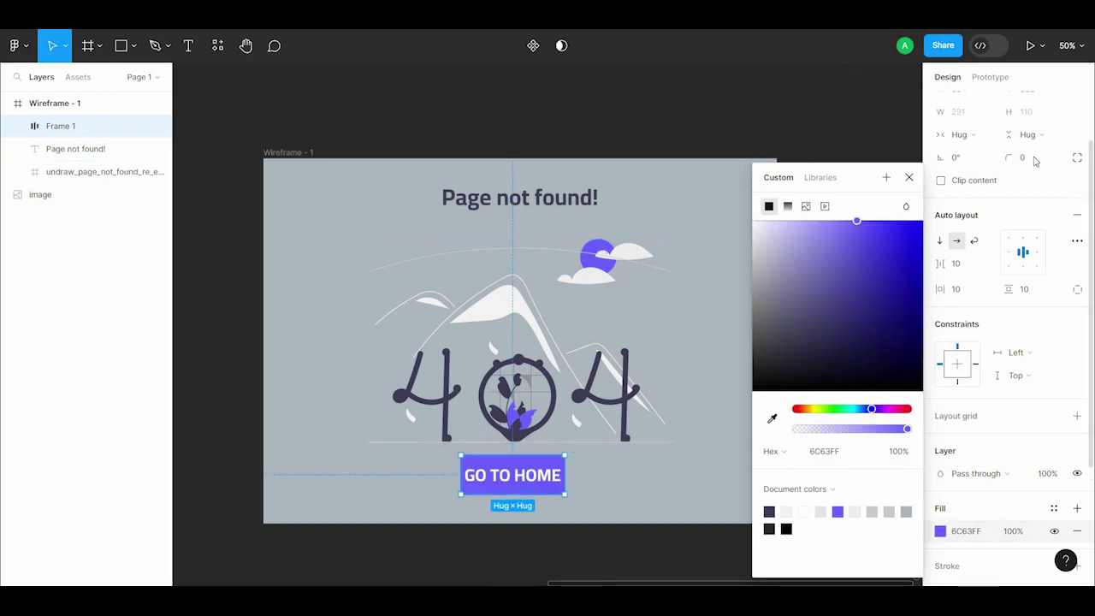
left_click(1031, 157)
type("2")
left_click(615, 509)
Make the button 596 wide, centre it horizontally, and nudge it down
left_click(548, 479)
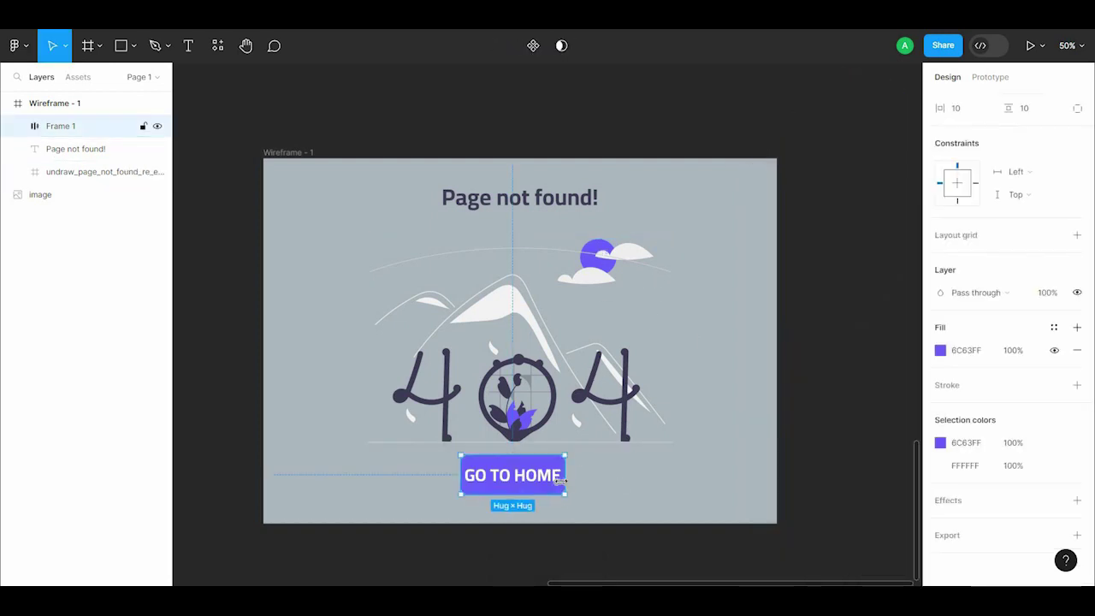
left_click_drag(565, 481, 673, 481)
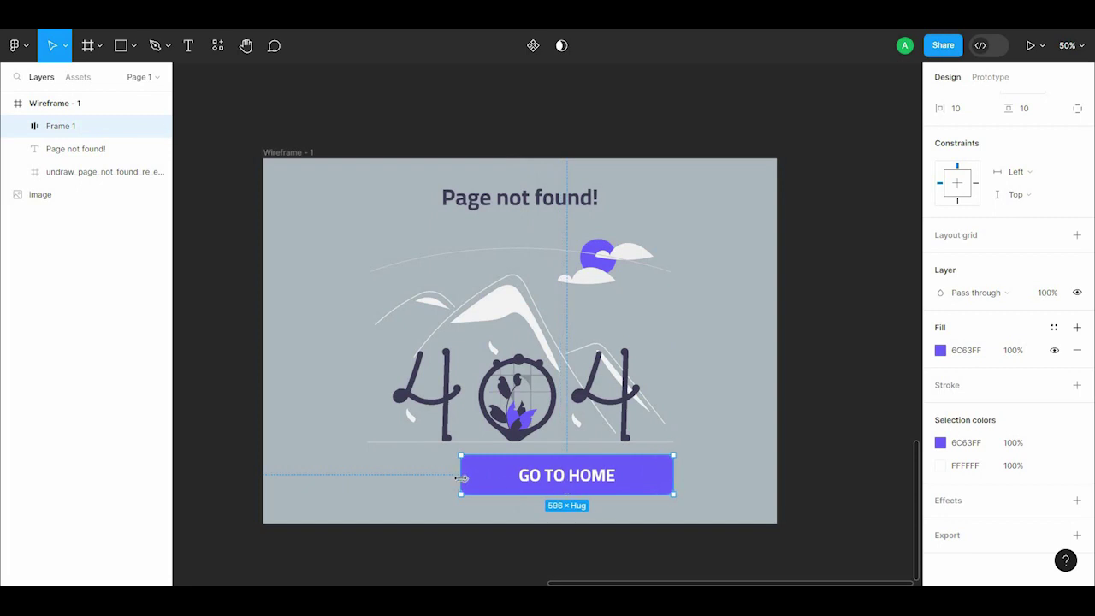
left_click_drag(462, 479, 370, 479)
key("ctrl+z")
scroll(979, 154, "up", 3)
left_click(962, 102)
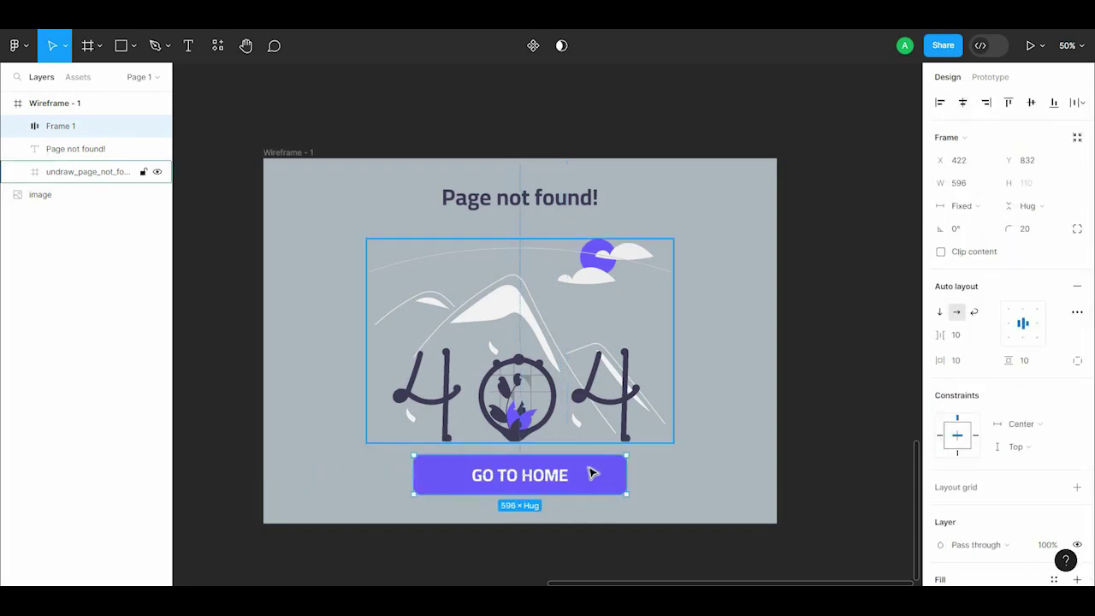
key("Down")
key("Down")
key("Down")
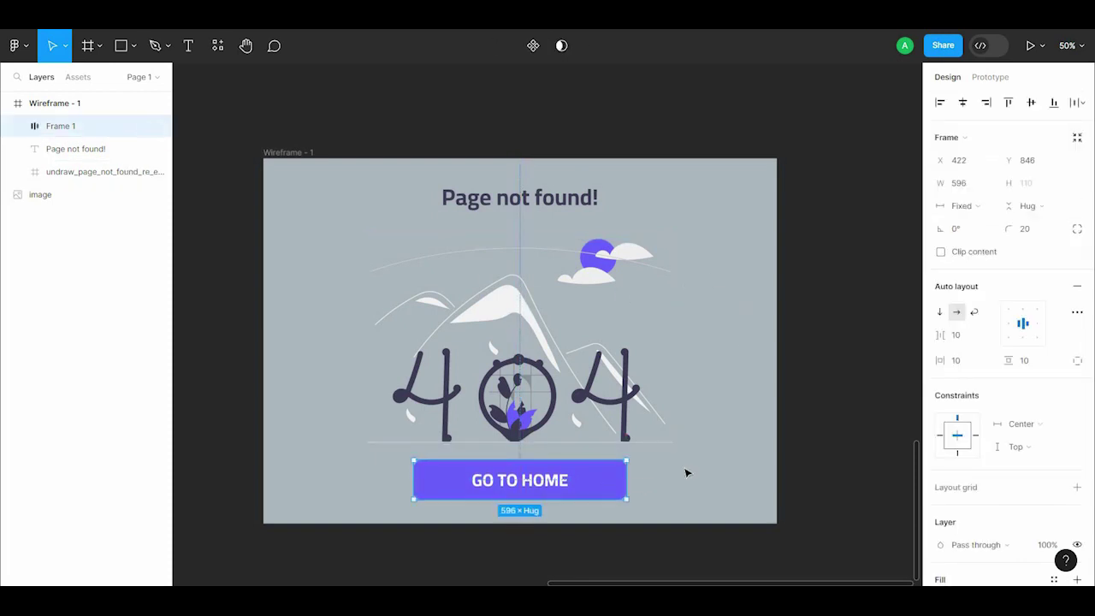
Darken Wireframe - 1's background to a dark blue-grey
left_click(761, 411)
left_click(290, 153)
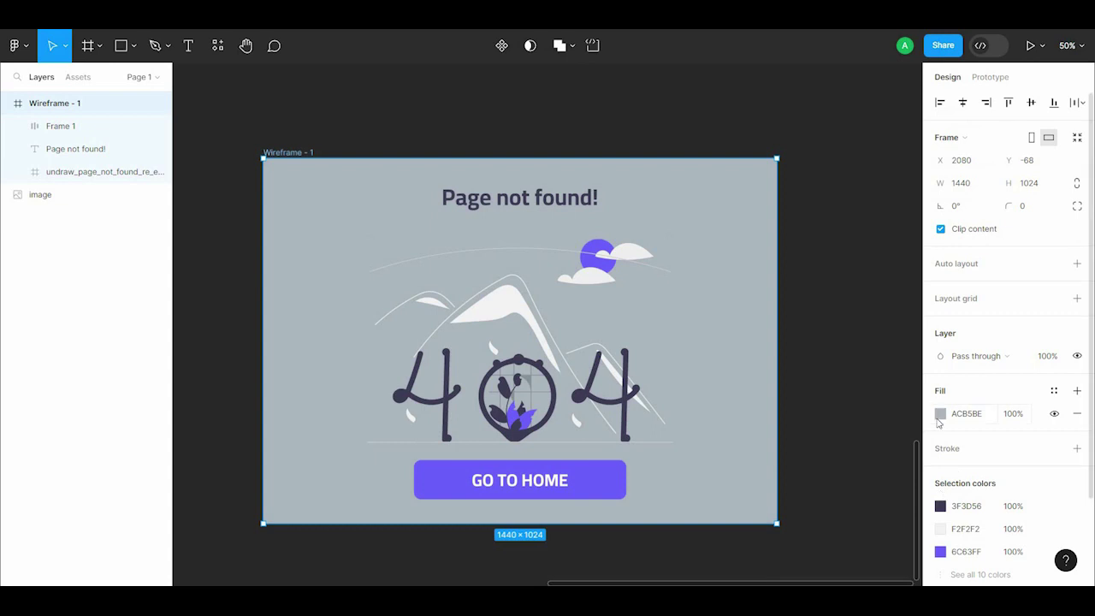
left_click(940, 413)
left_click_drag(762, 250, 709, 242)
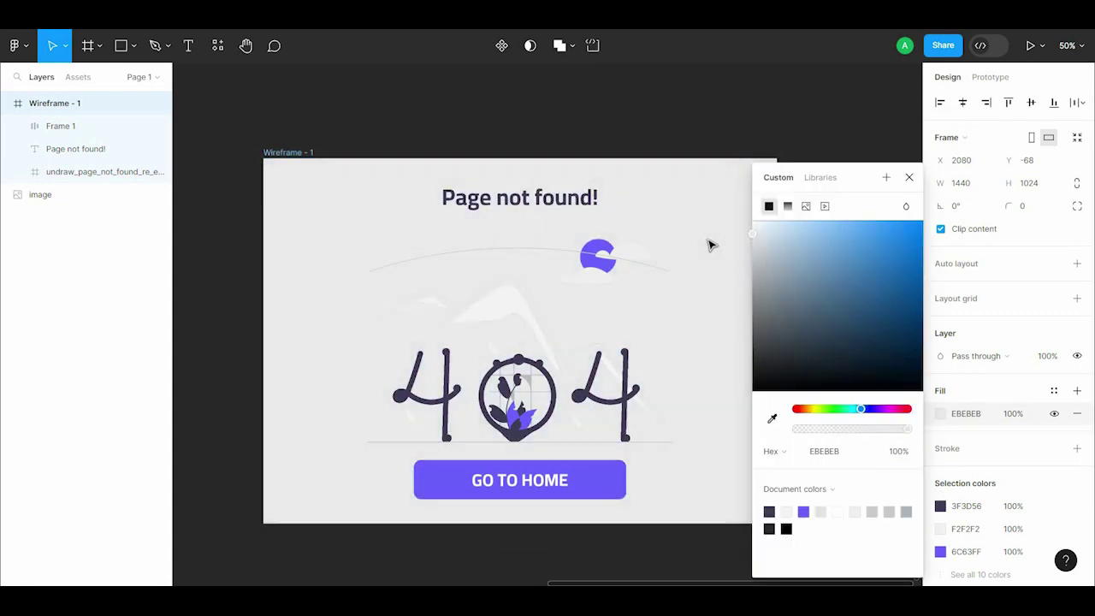
mouse_move(757, 291)
left_mouse_down()
mouse_move(824, 309)
mouse_move(844, 337)
left_mouse_up()
left_click(556, 199)
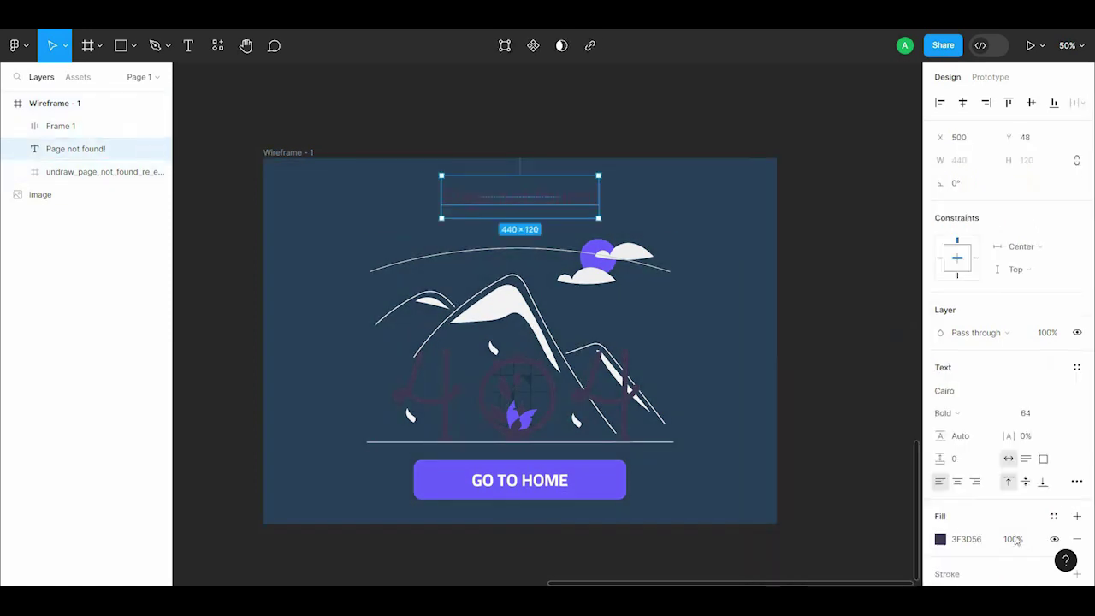
Set the 'Page not found!' heading fill to white FFFFFF
left_click(940, 539)
left_click(823, 451)
type("FFFFFF")
key("Return")
left_click(710, 156)
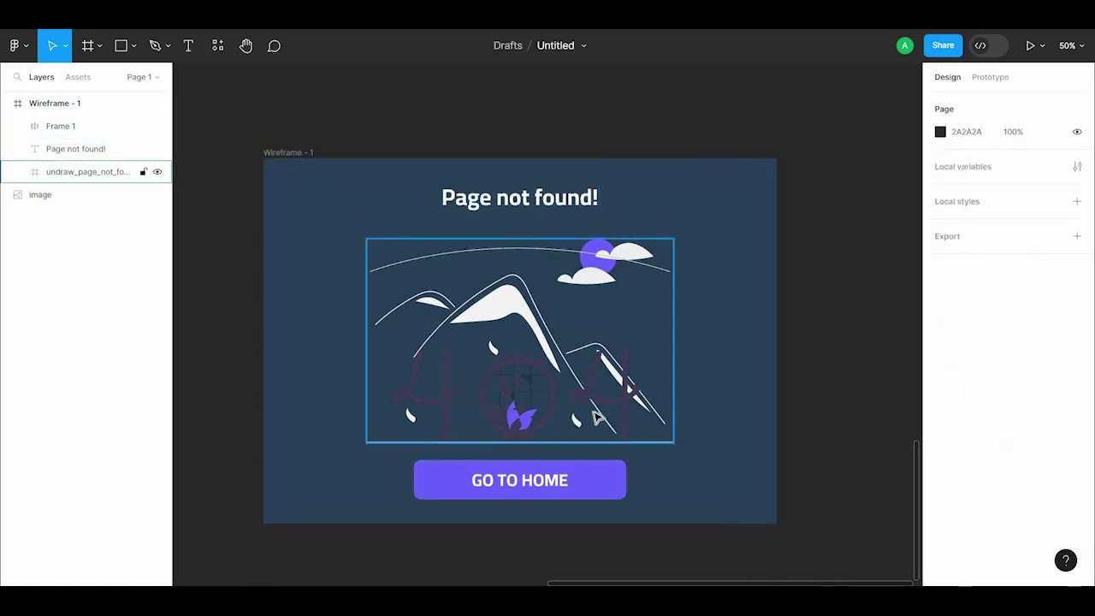
Shift the illustration's dark outline colour through grey toward purple
left_click(594, 410)
scroll(922, 458, "down", 3)
left_click(941, 420)
mouse_move(756, 229)
left_mouse_down()
mouse_move(704, 308)
mouse_move(616, 162)
left_mouse_up()
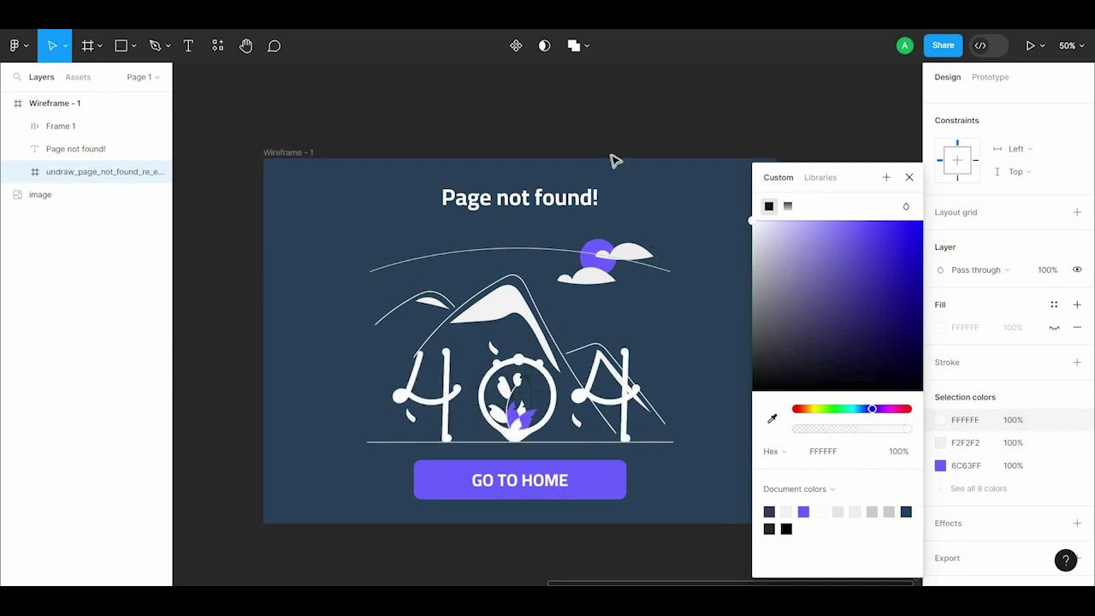
left_click_drag(606, 306, 819, 255)
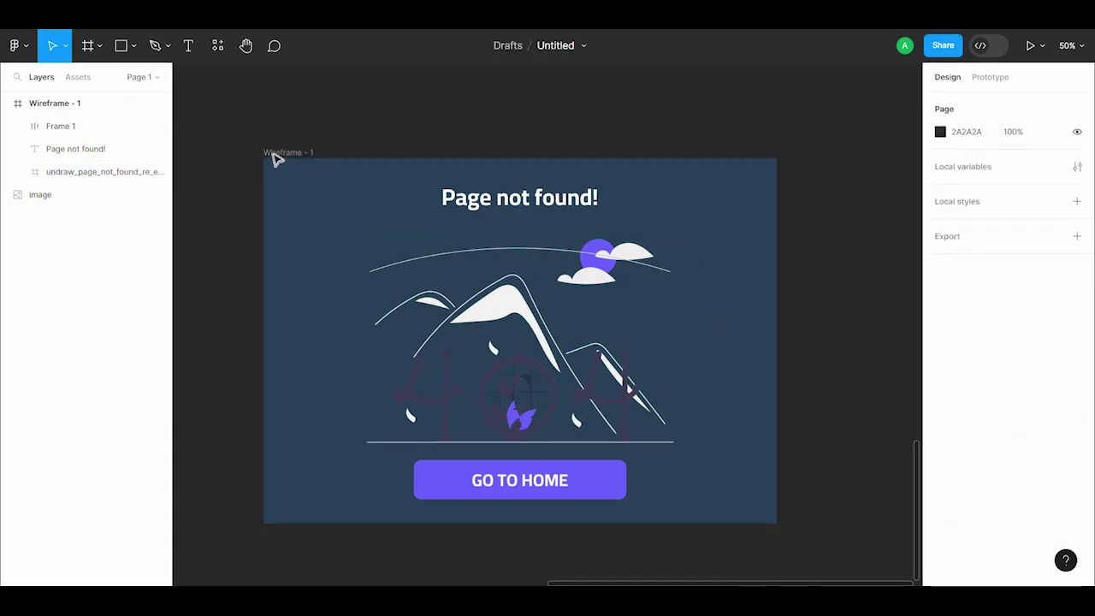
left_click(278, 154)
Try a background fill on the illustration frame, then undo it
left_click(940, 413)
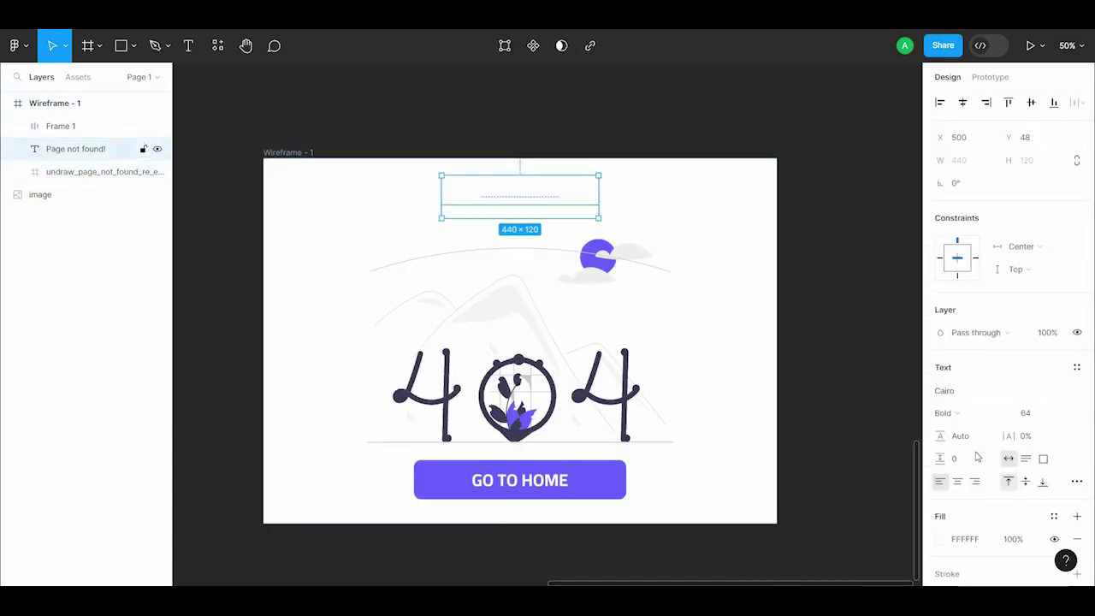
left_click(640, 485)
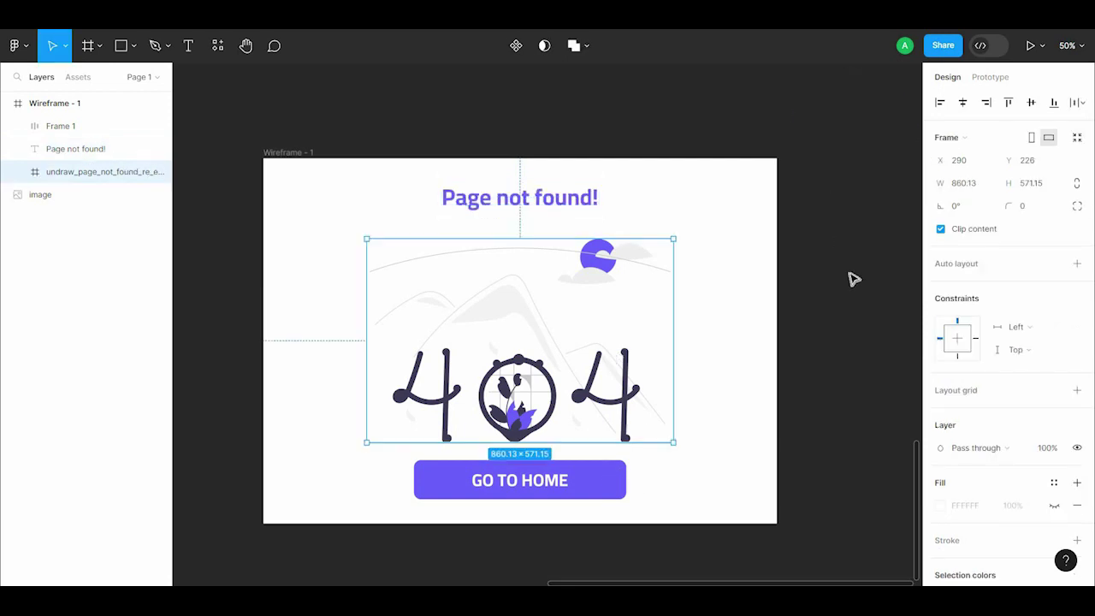
scroll(982, 491, "down", 3)
left_click(940, 362)
left_click_drag(785, 327, 752, 327)
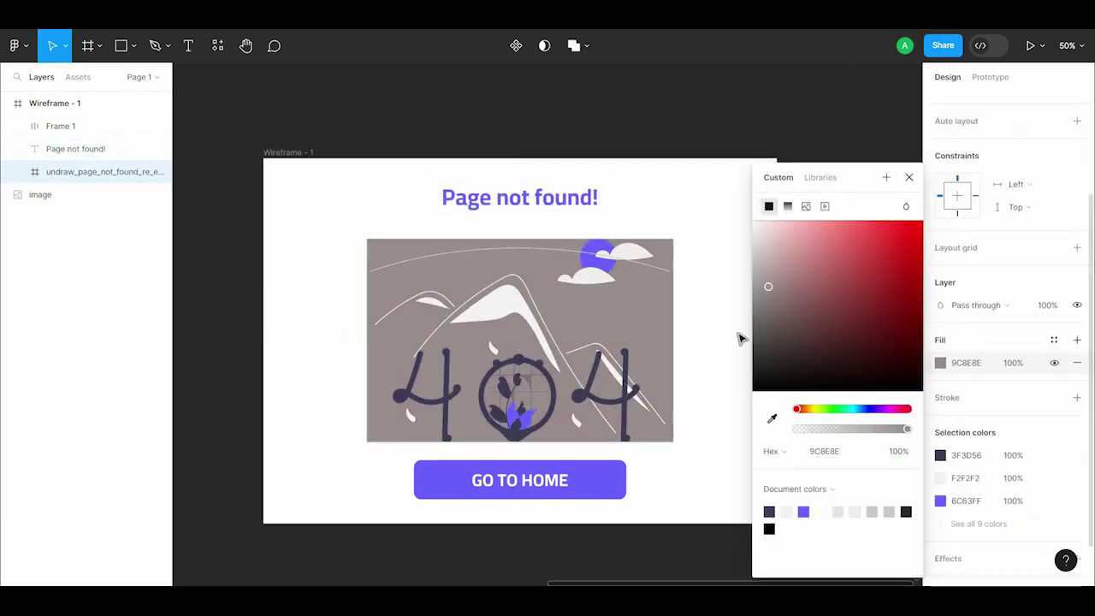
key("ctrl+z")
left_click(807, 322)
Review the illustration's colours including F2F2F2, then deselect and pan slightly
left_click(102, 171)
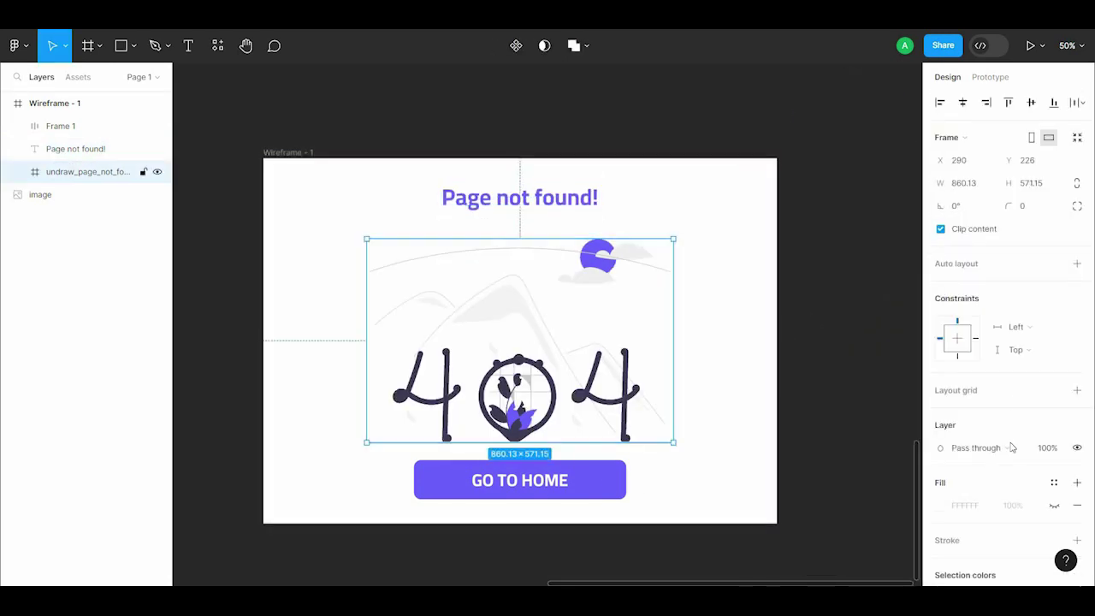
left_click(940, 478)
left_click(950, 524)
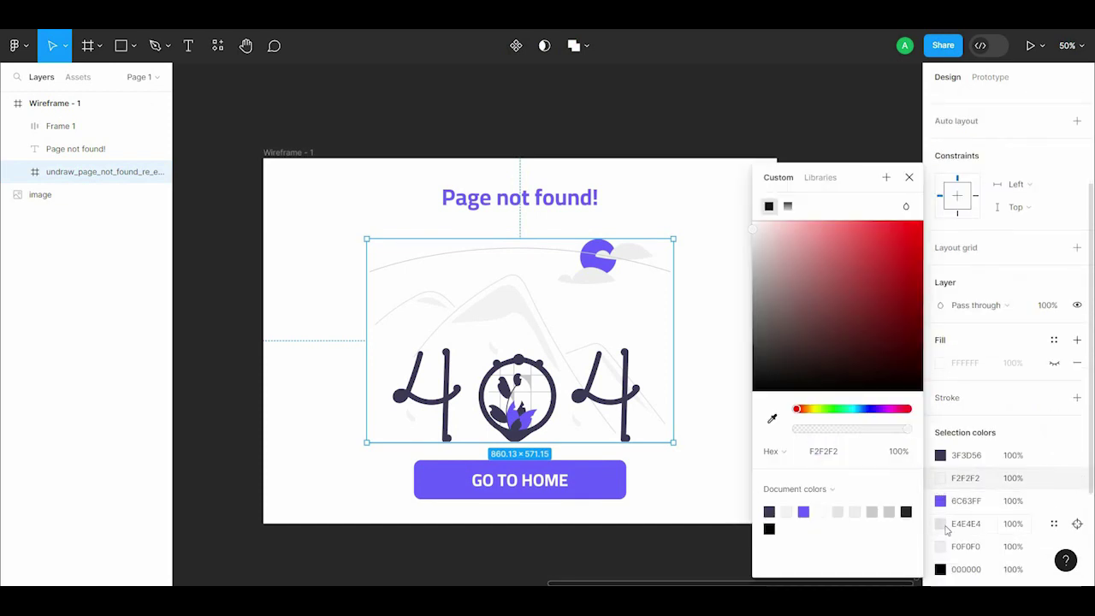
scroll(937, 494, "down", 3)
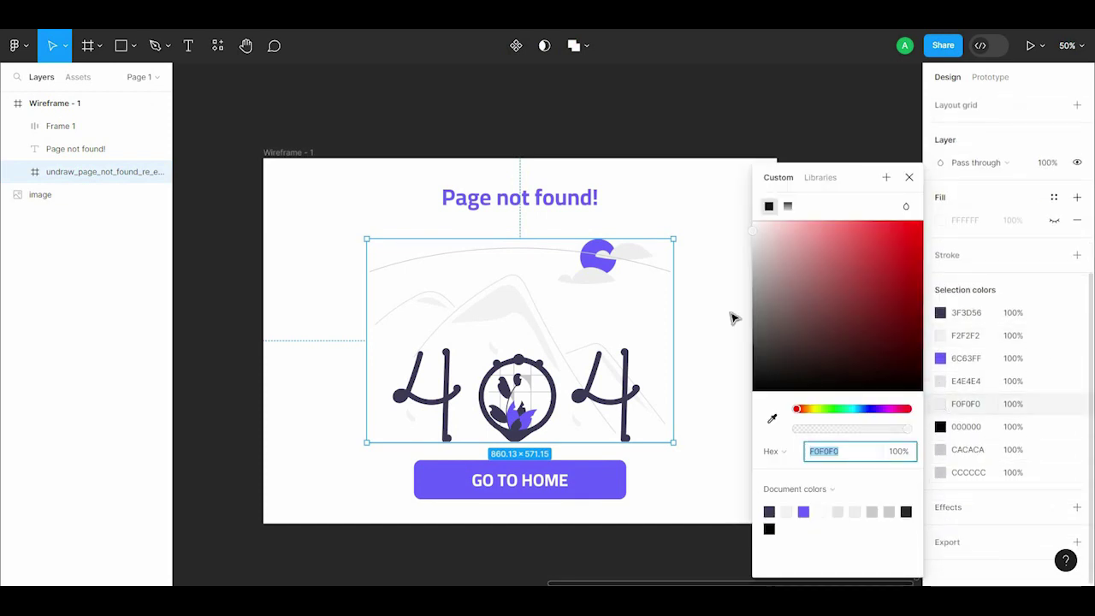
left_click(666, 325)
left_click(732, 323)
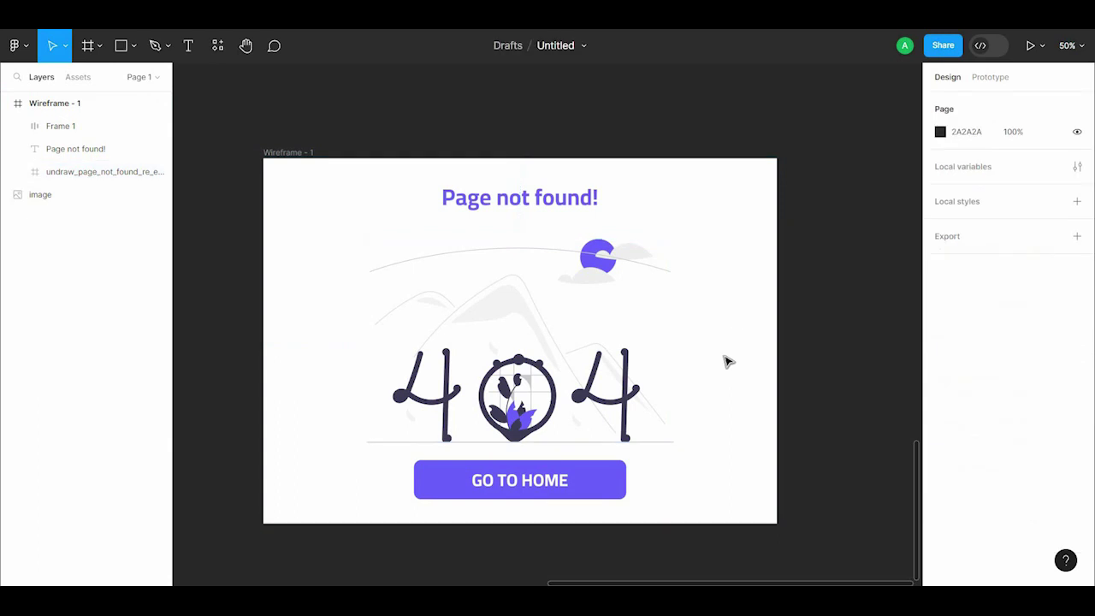
left_click_drag(736, 370, 736, 377)
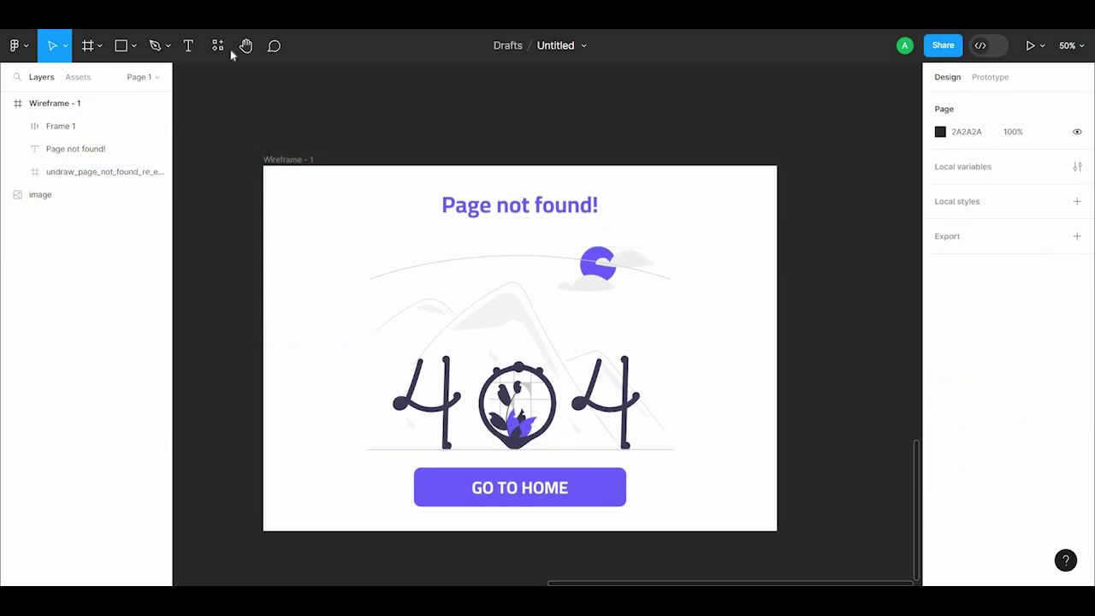
Give the GO TO HOME button a drop shadow and corner radius 43
left_click(519, 487)
scroll(1086, 523, "down", 3)
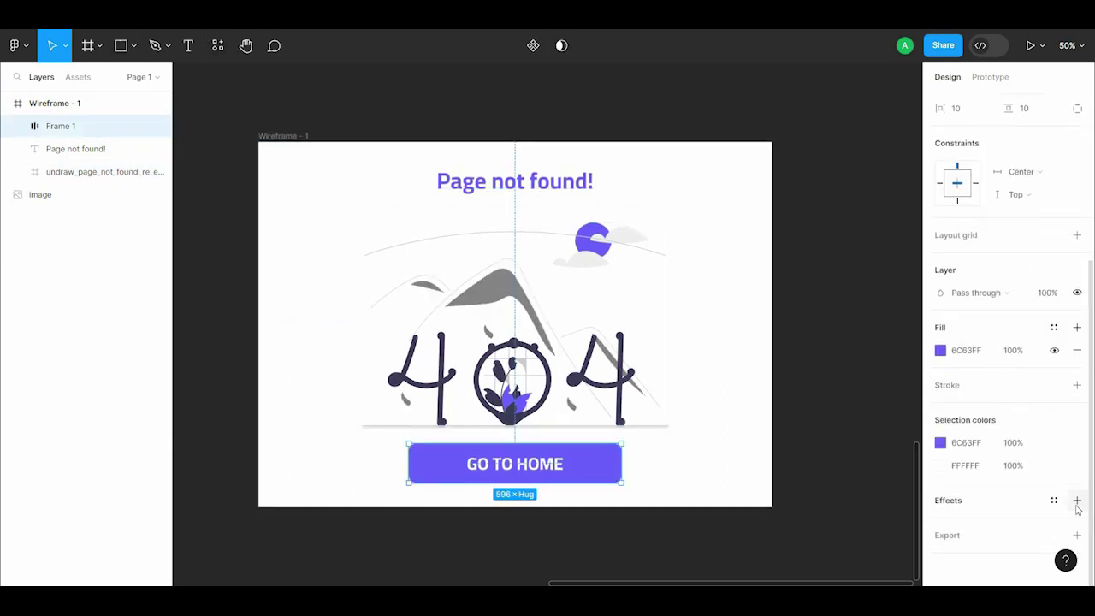
left_click(1077, 502)
scroll(1026, 141, "up", 3)
left_click_drag(1012, 121, 243, 139)
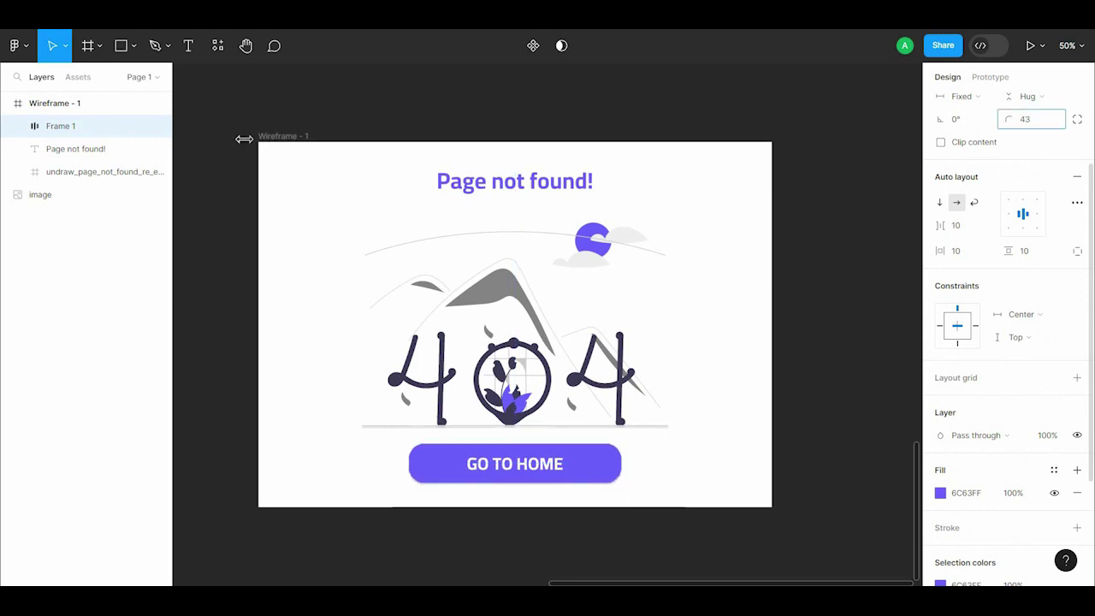
left_click(750, 173)
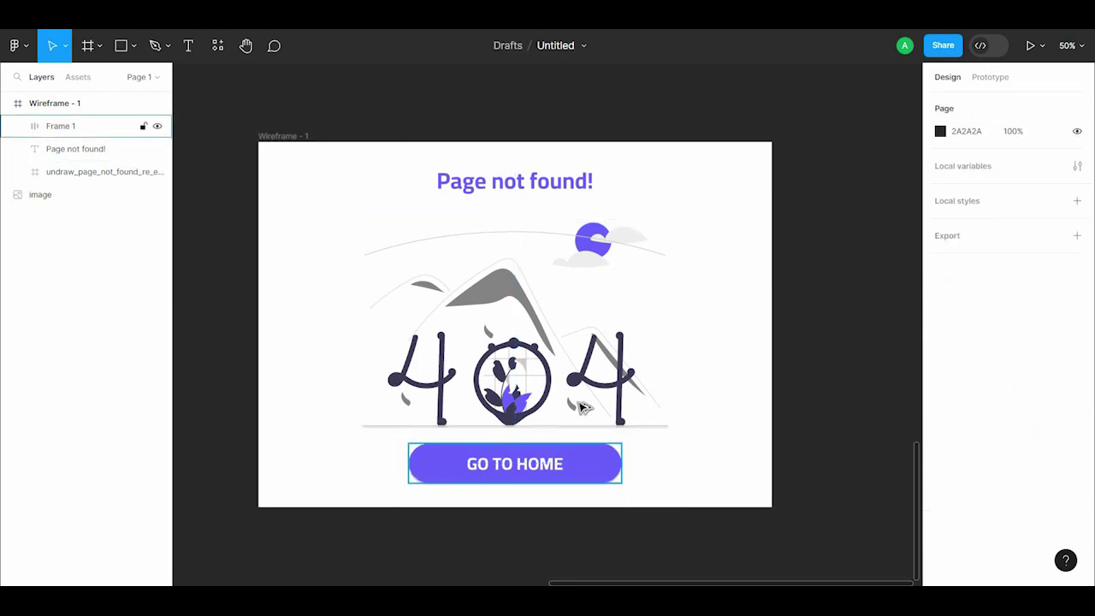
left_click(548, 466)
Darken the illustration's pale grey F0F0F0 to CBCBCB
left_click(611, 399)
left_click(941, 442)
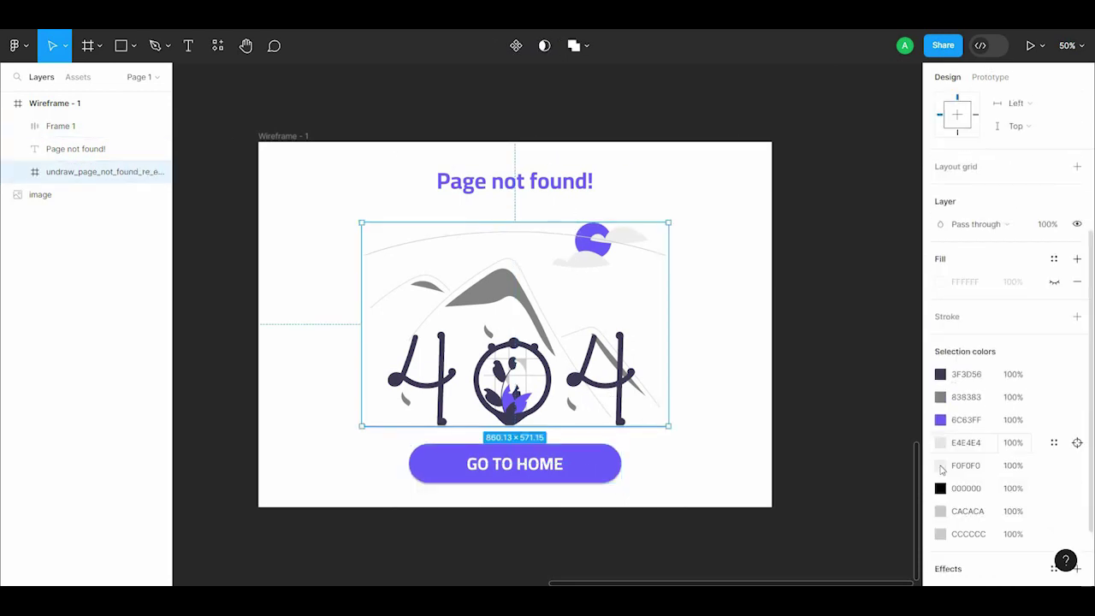
left_click(940, 465)
mouse_move(768, 260)
left_mouse_down()
mouse_move(733, 288)
mouse_move(721, 256)
mouse_move(741, 285)
left_mouse_up()
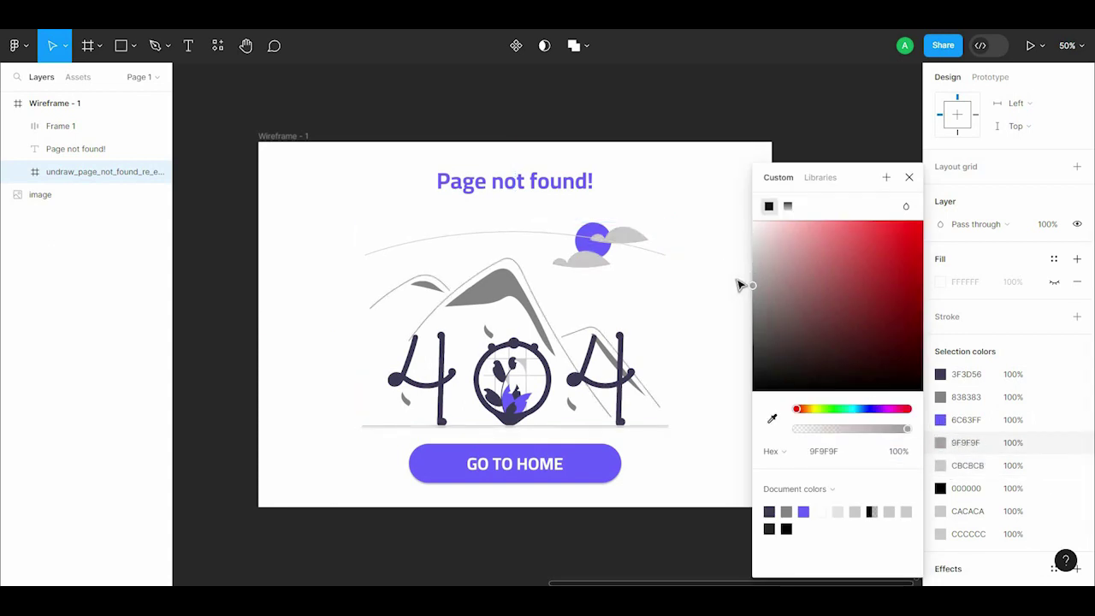
left_click(842, 129)
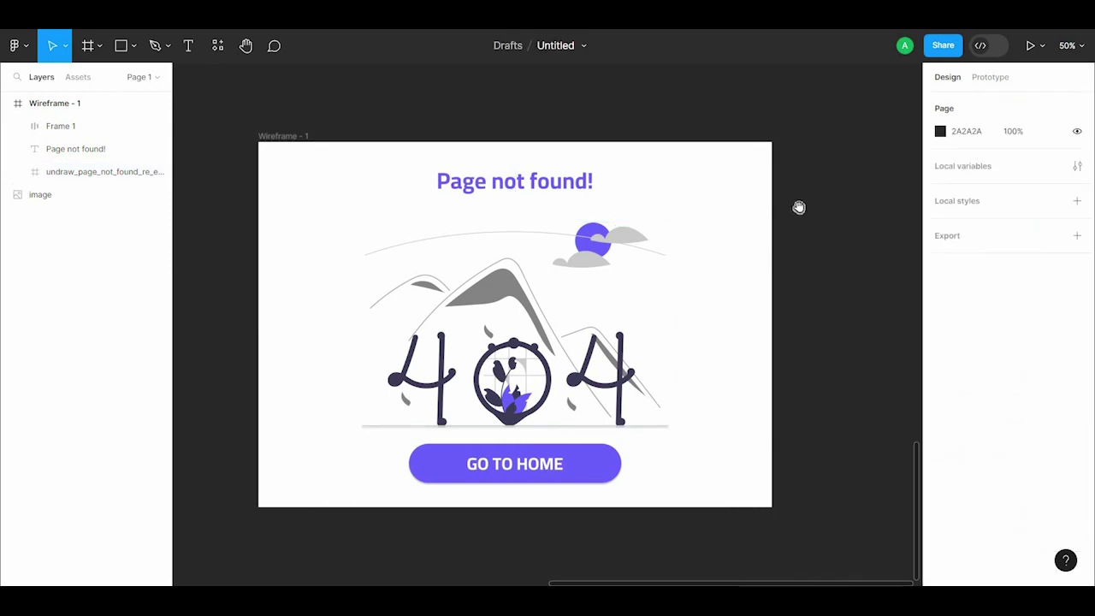
Add a Drop shadow effect to the 'Page not found!' heading
left_click(533, 191)
scroll(1059, 436, "up", 2)
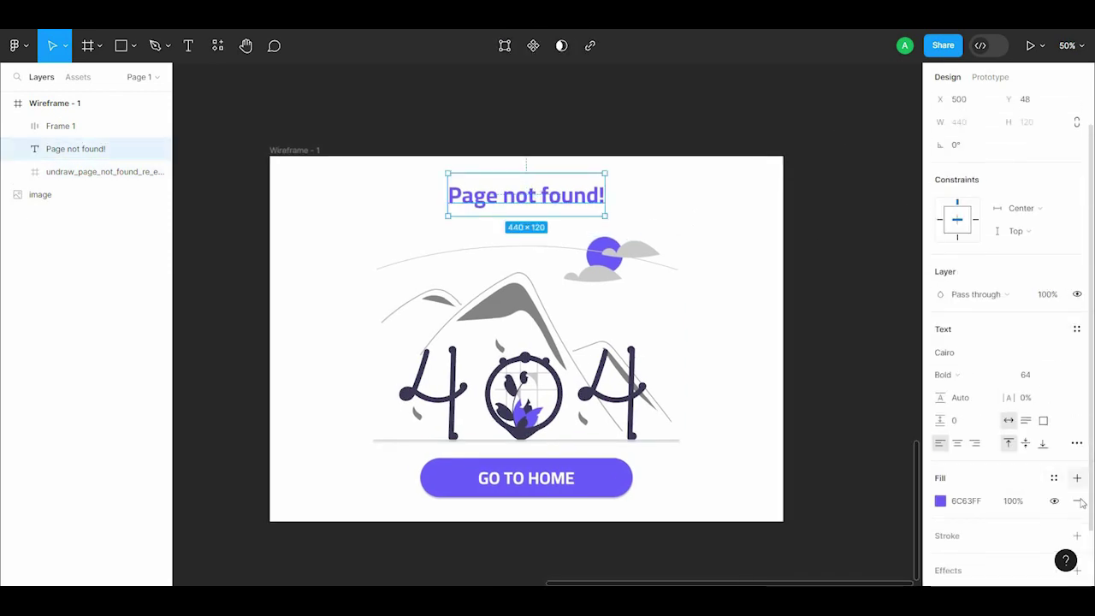
scroll(1076, 497, "down", 2)
left_click(1077, 500)
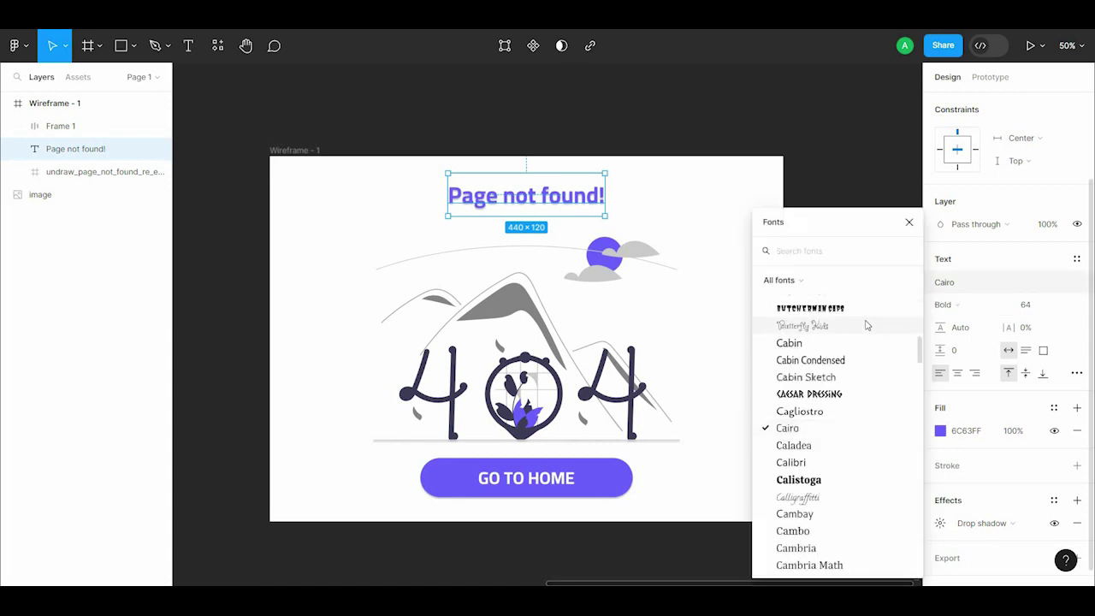
Try Butterfly Kids and Bungee Inline on the heading, then undo back to Cairo Bold
left_click(869, 325)
left_click(982, 284)
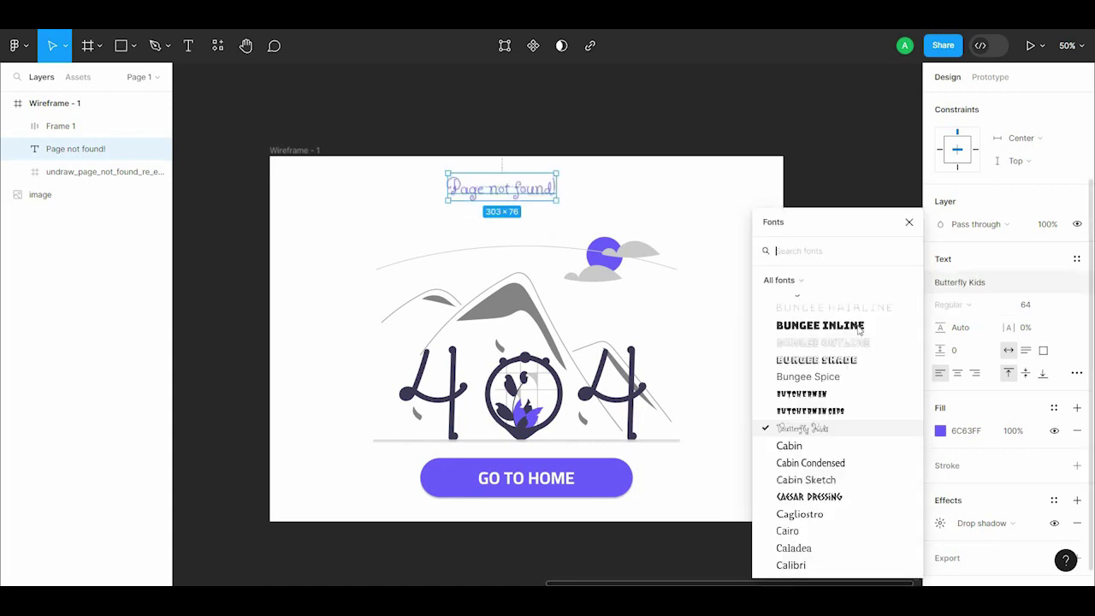
left_click(855, 322)
left_click(864, 180)
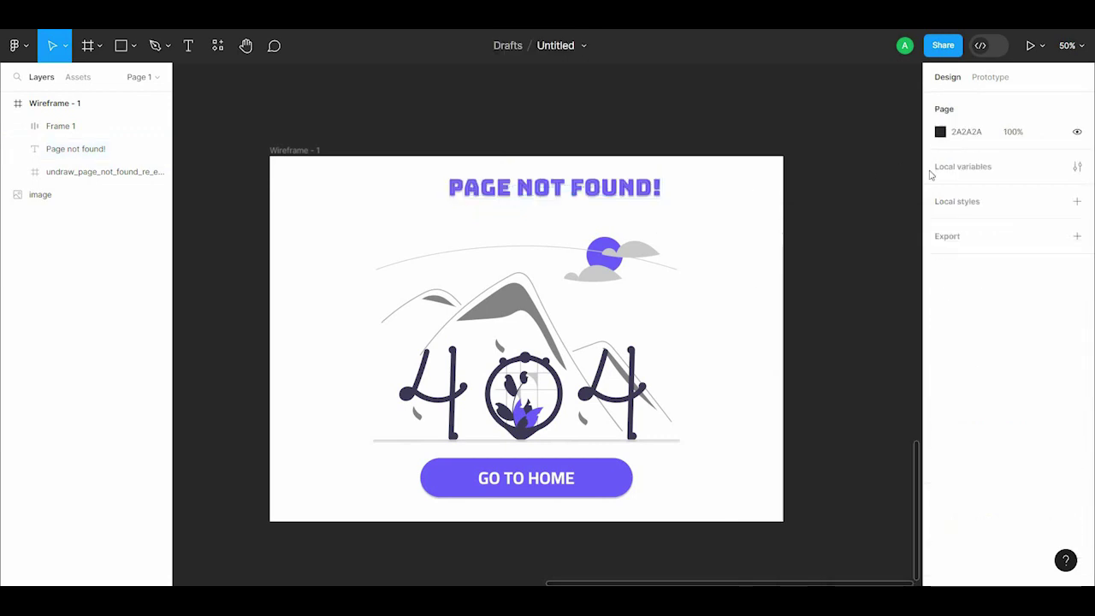
left_click(657, 181)
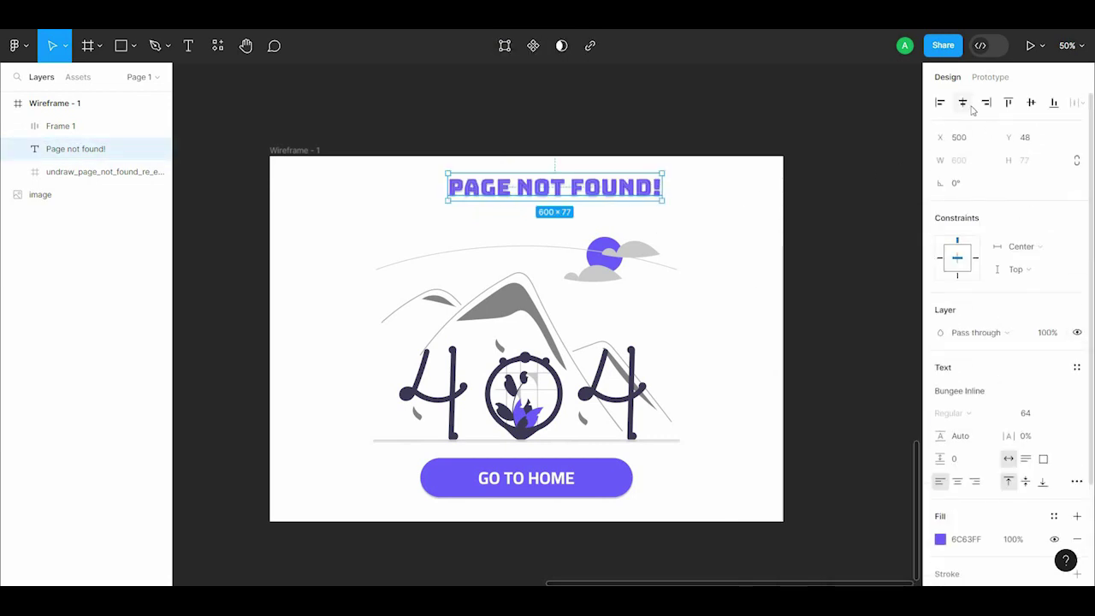
key("ctrl+z")
key("ctrl+z")
key("ctrl+z")
key("ctrl+z")
key("ctrl+z")
key("ctrl+z")
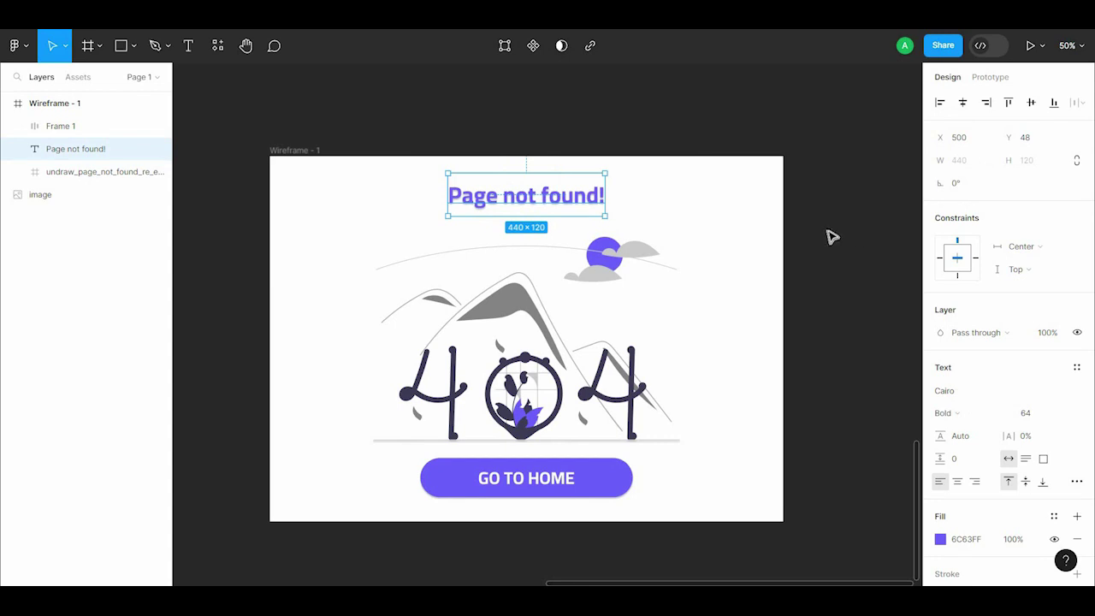
scroll(1009, 342, "down", 3)
left_click(839, 362)
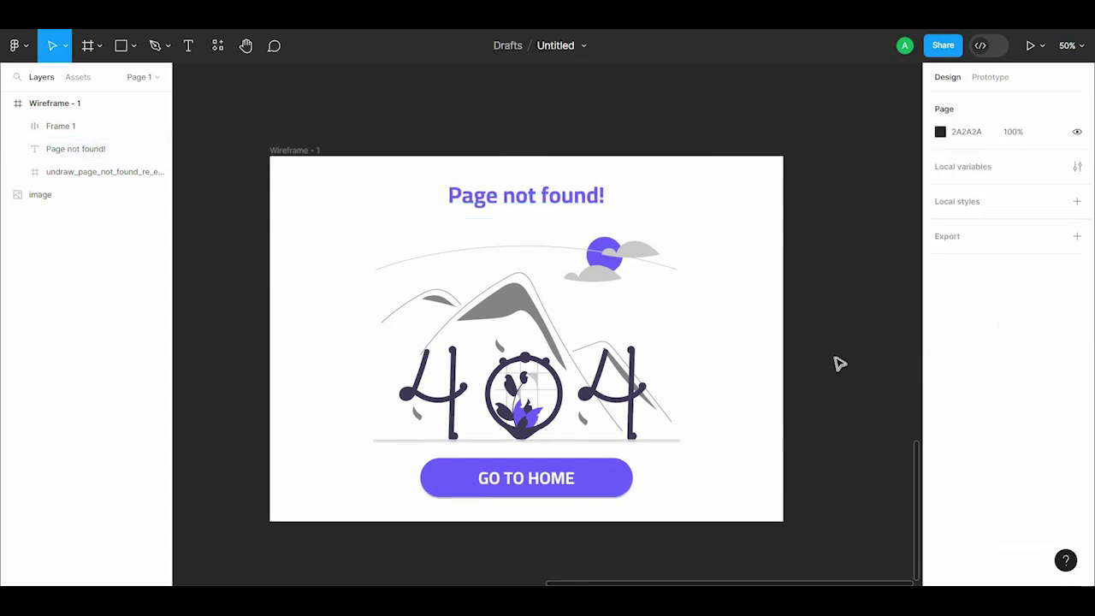
Move the contour-line image into Wireframe - 1 and snap it to X 0, Y 0
scroll(631, 223, "up", 5)
scroll(630, 223, "down", 5)
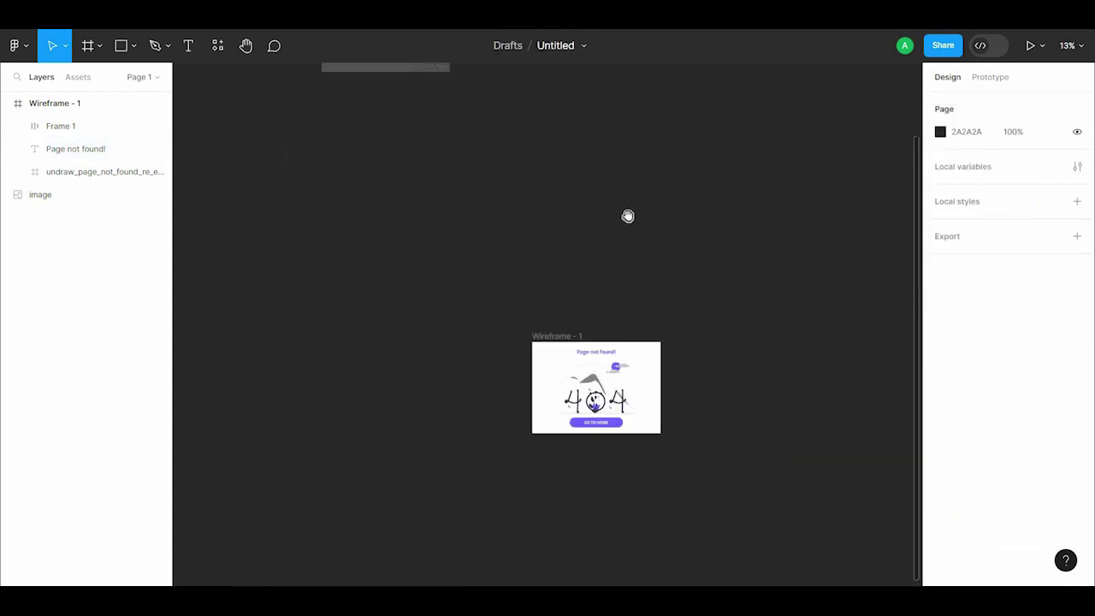
scroll(487, 171, "up", 2)
left_click_drag(415, 137, 630, 491)
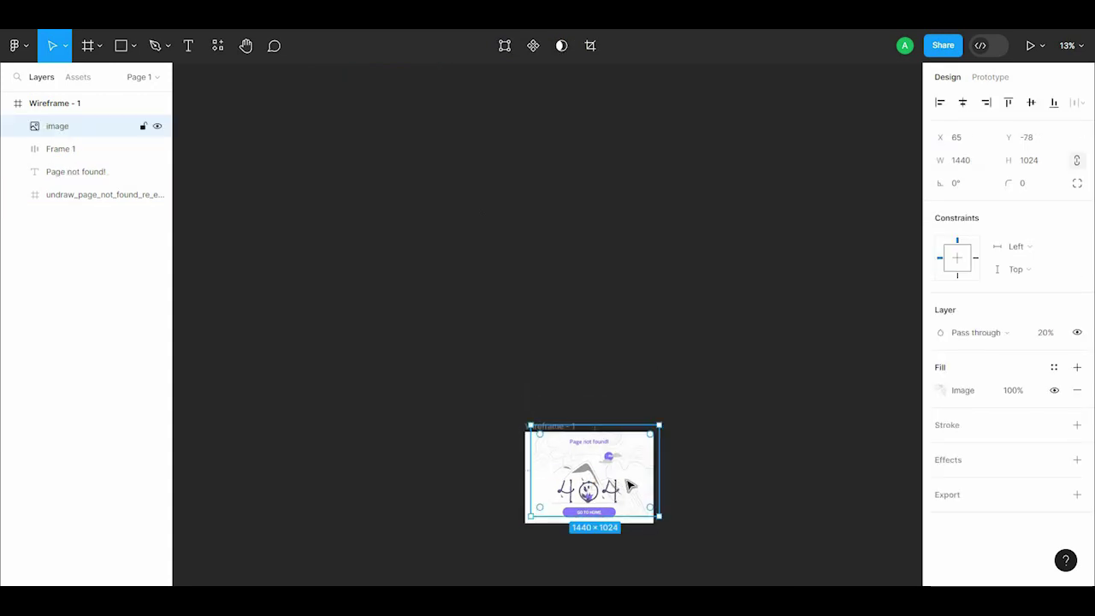
scroll(627, 484, "up", 5)
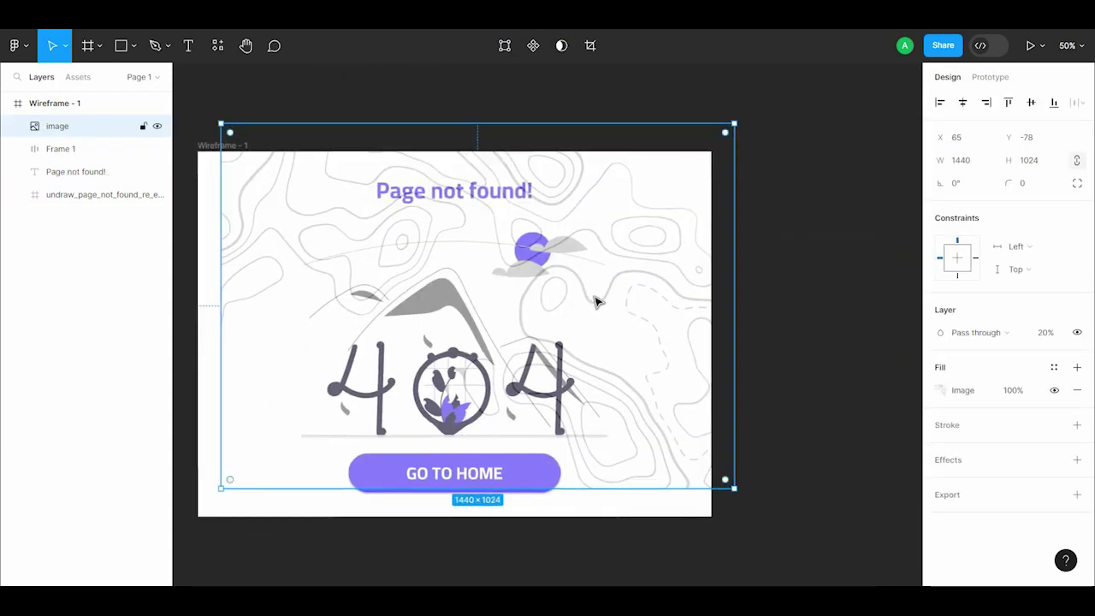
left_click_drag(597, 301, 682, 282)
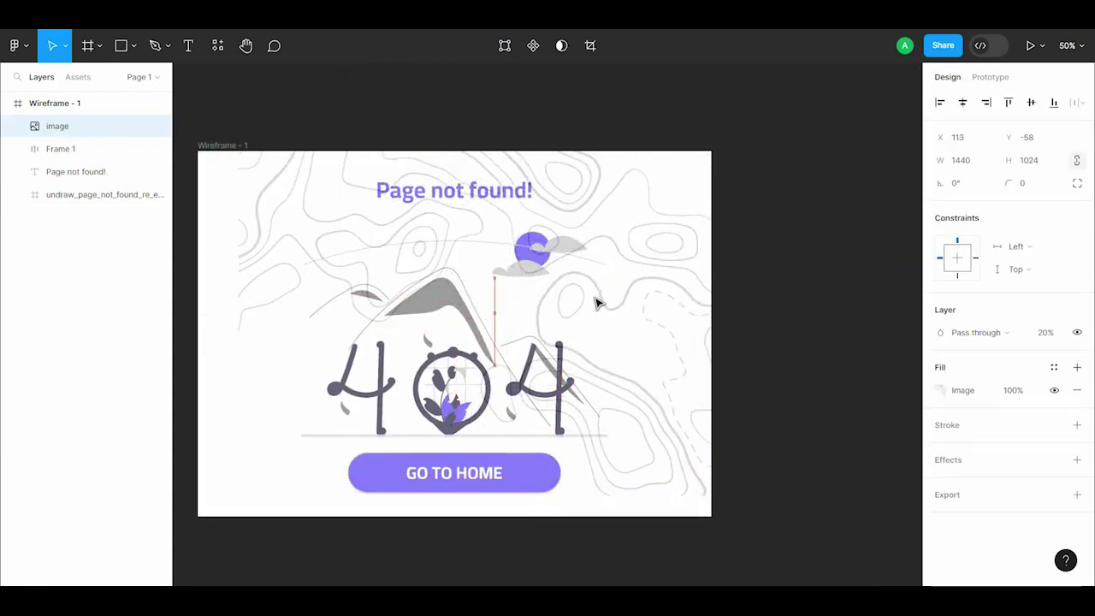
left_click_drag(683, 282, 582, 311)
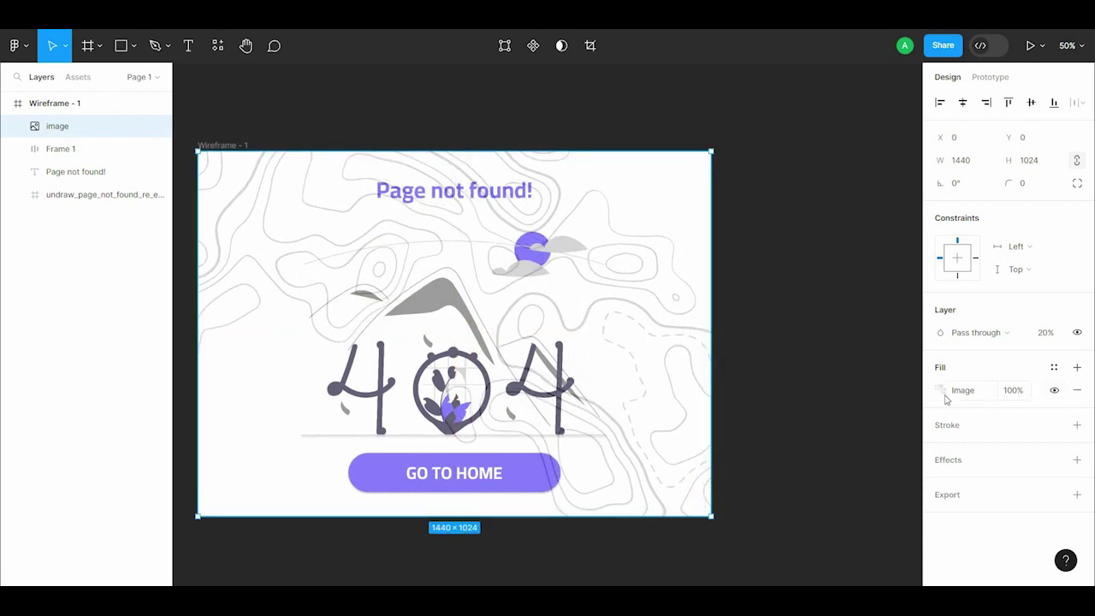
left_click(836, 332)
left_click(548, 390)
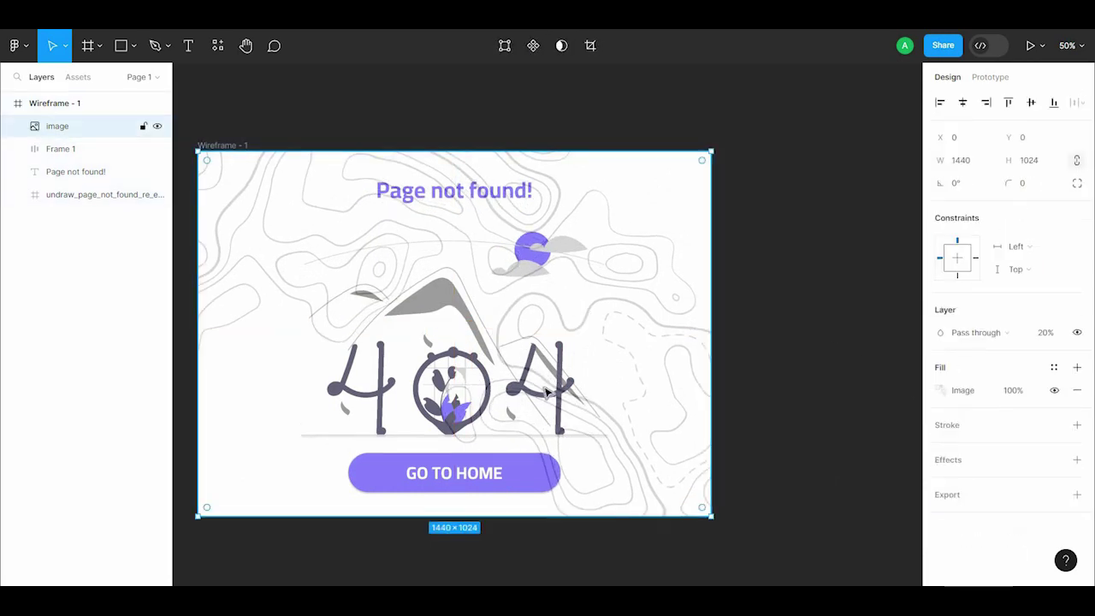
Move the contour image aside and group the heading, 404 illustration and GO TO HOME button
mouse_move(548, 389)
left_mouse_down()
mouse_move(448, 387)
mouse_move(406, 245)
left_mouse_up()
left_click(430, 239)
left_click(454, 190, "shift")
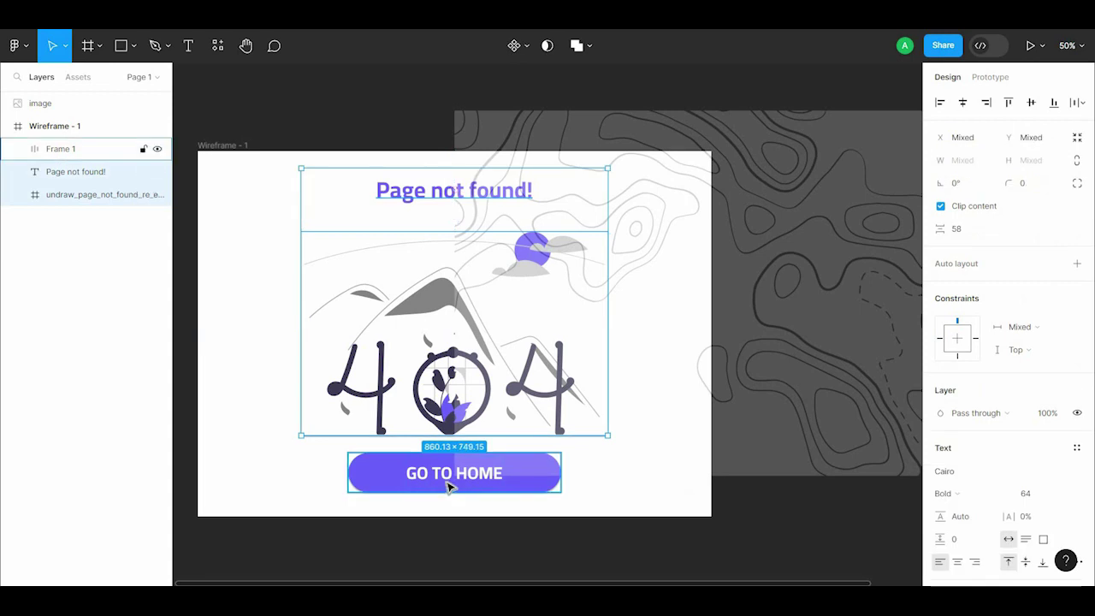
left_click(466, 480, "shift")
key("ctrl+g")
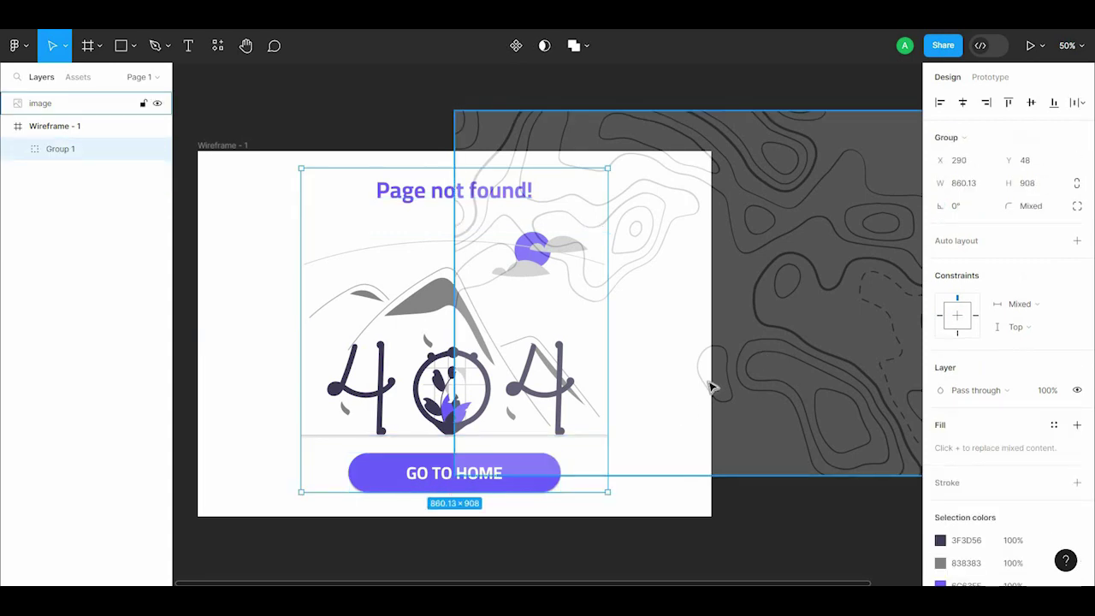
Shift the grouped content out of the page frame and fit the frame in view
left_click_drag(359, 419, 283, 436)
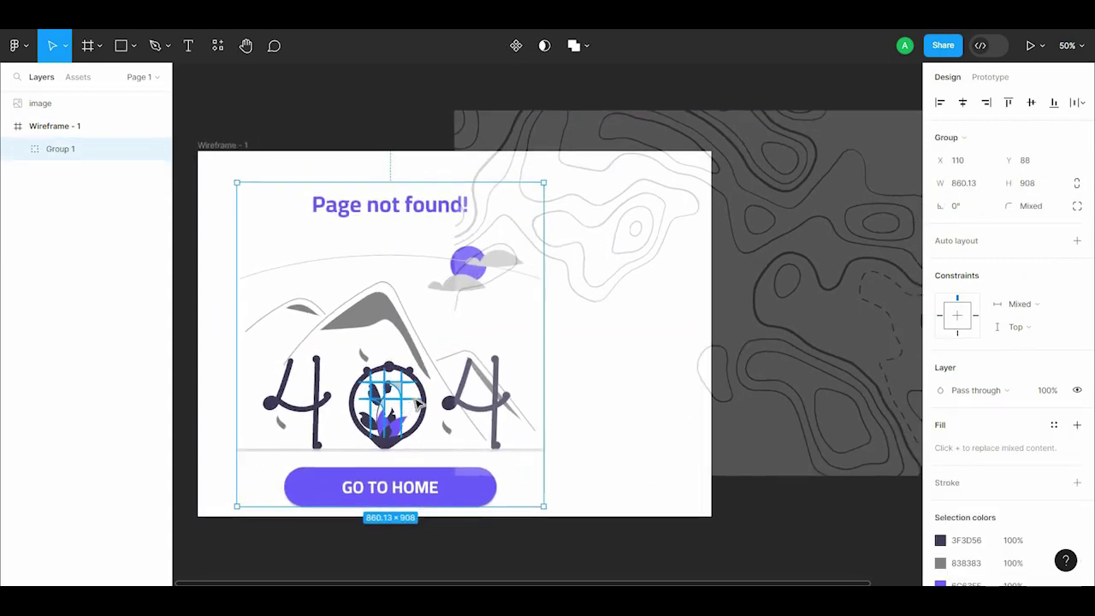
scroll(338, 392, "down", 5, "ctrl")
left_click_drag(519, 305, 474, 352)
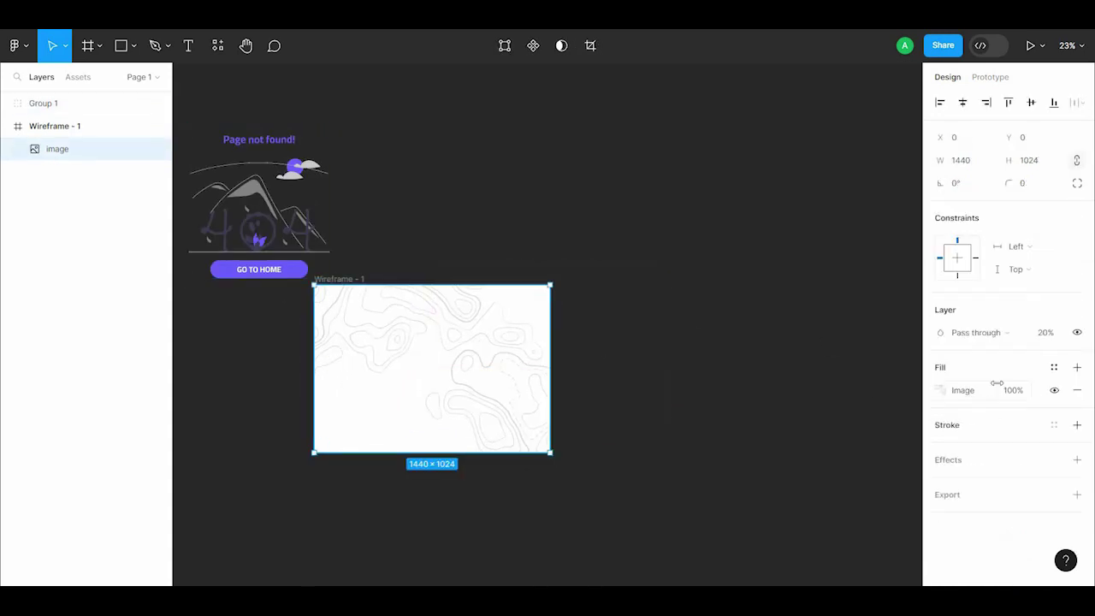
key("shift+2")
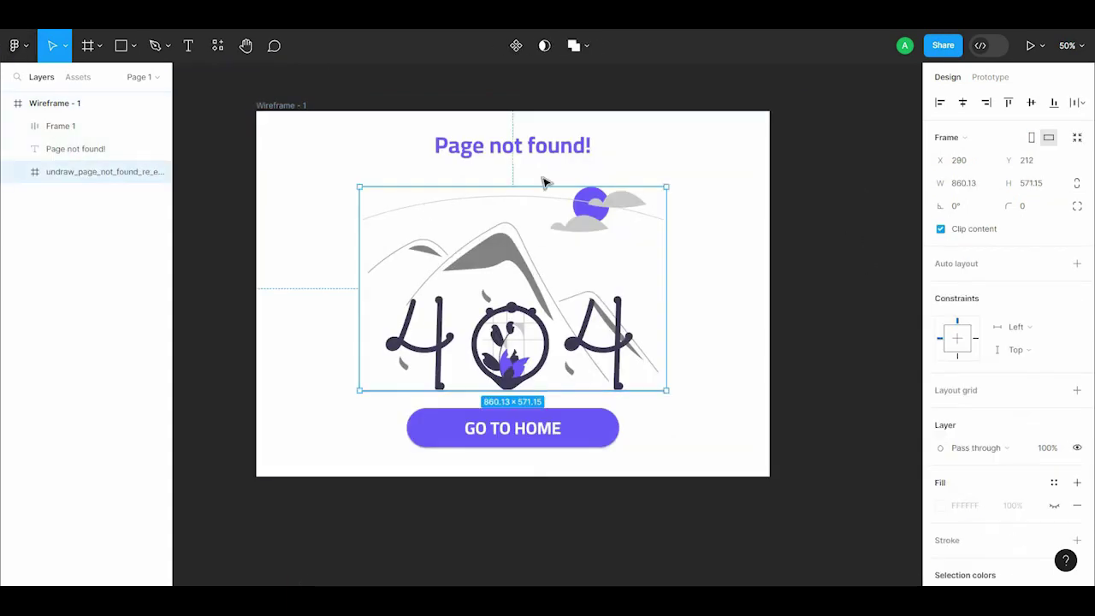
Darken the Wireframe - 1 page background to 1F1F1F
left_click(278, 104)
scroll(956, 436, "down", 2)
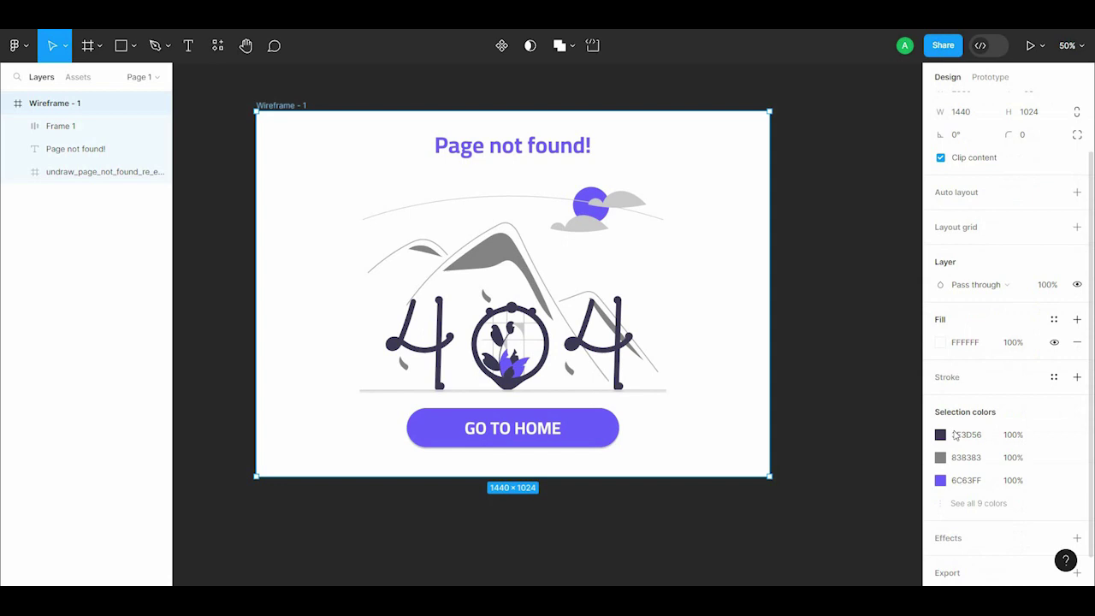
left_click(940, 342)
left_click_drag(781, 342, 724, 386)
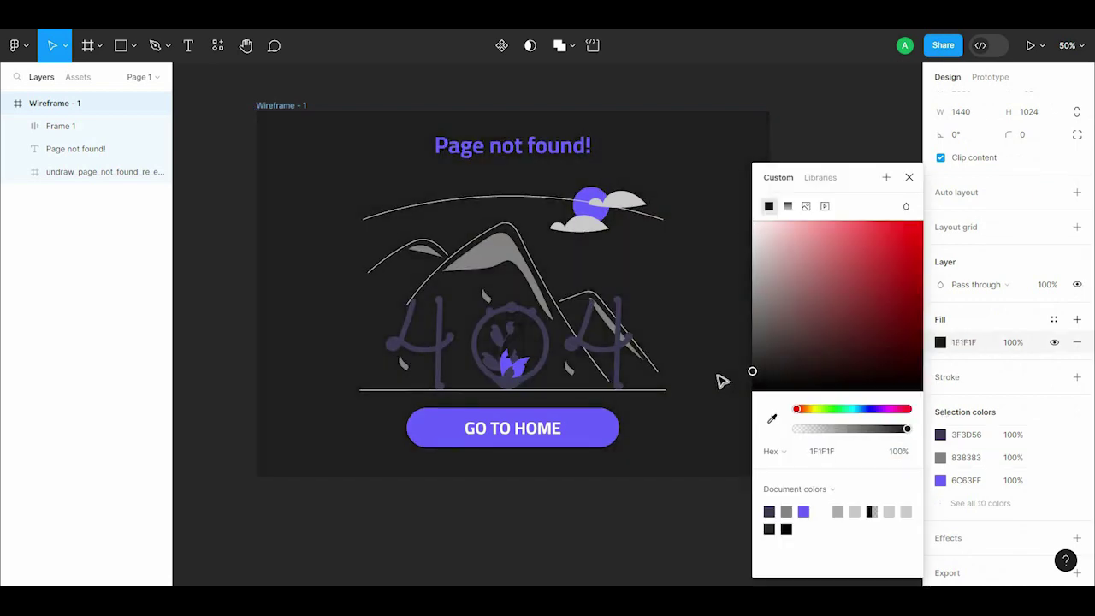
Recolour the illustration's navy 3F3D56 shapes to lavender 8681B9
left_click(661, 481)
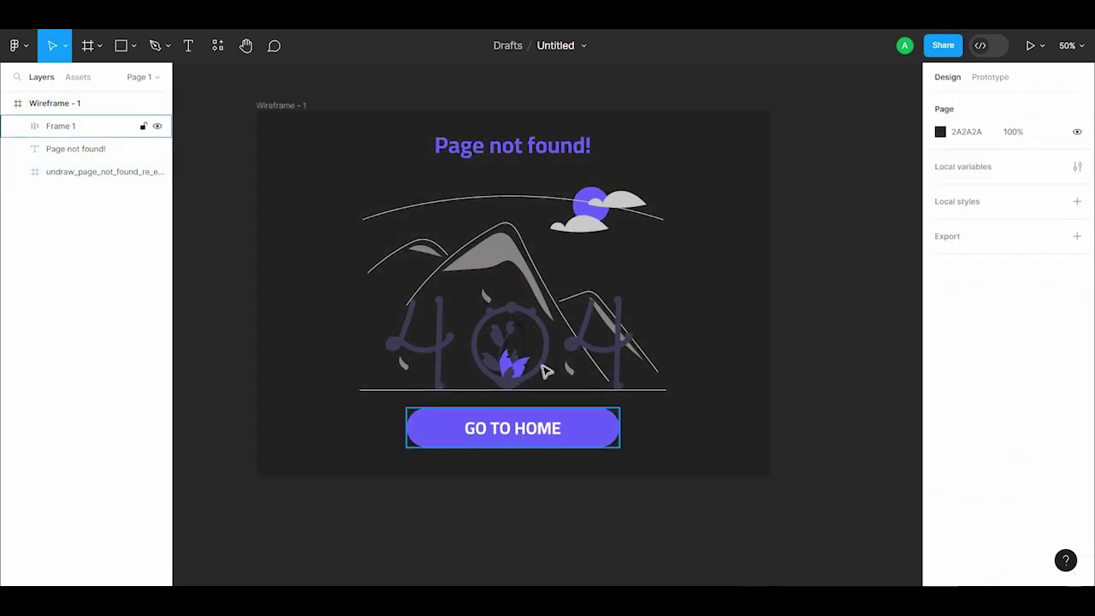
left_click(513, 359)
left_click(940, 526)
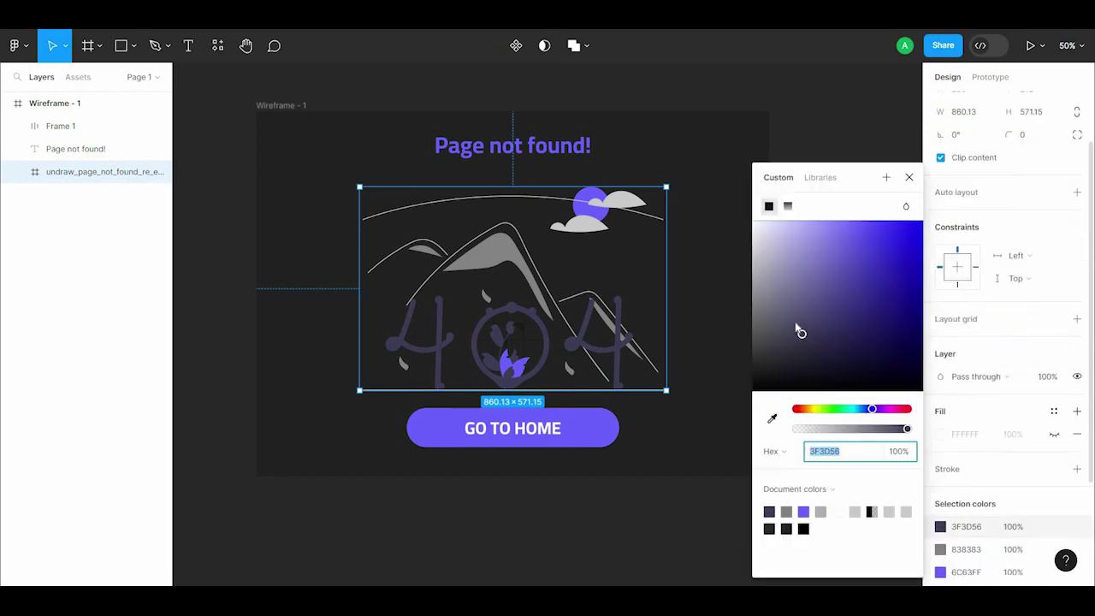
mouse_move(800, 325)
left_mouse_down()
mouse_move(762, 305)
mouse_move(844, 289)
mouse_move(805, 279)
left_mouse_up()
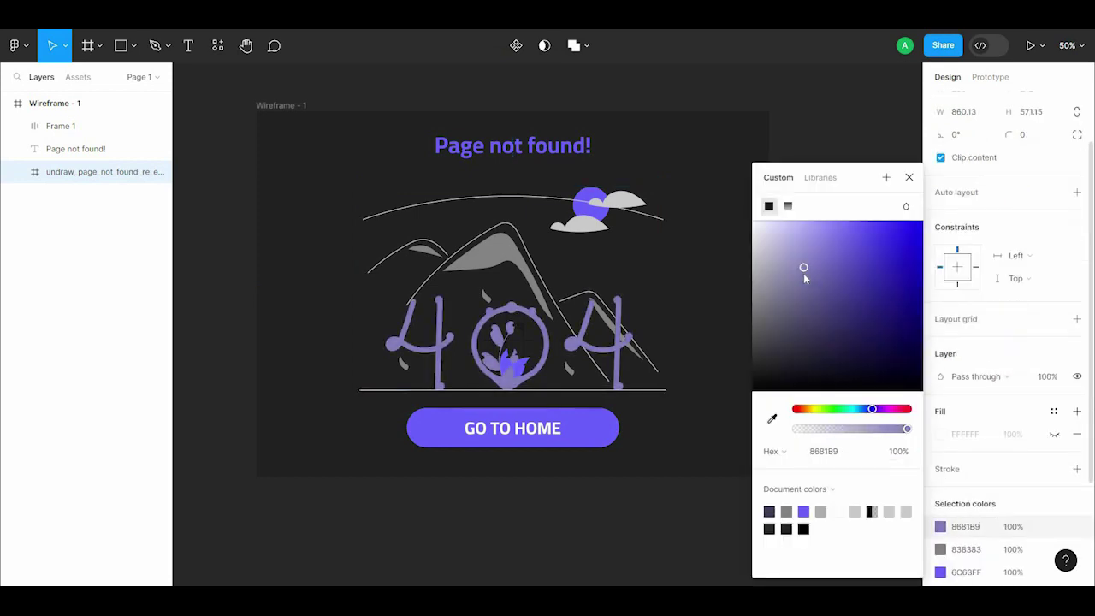
left_click(544, 171)
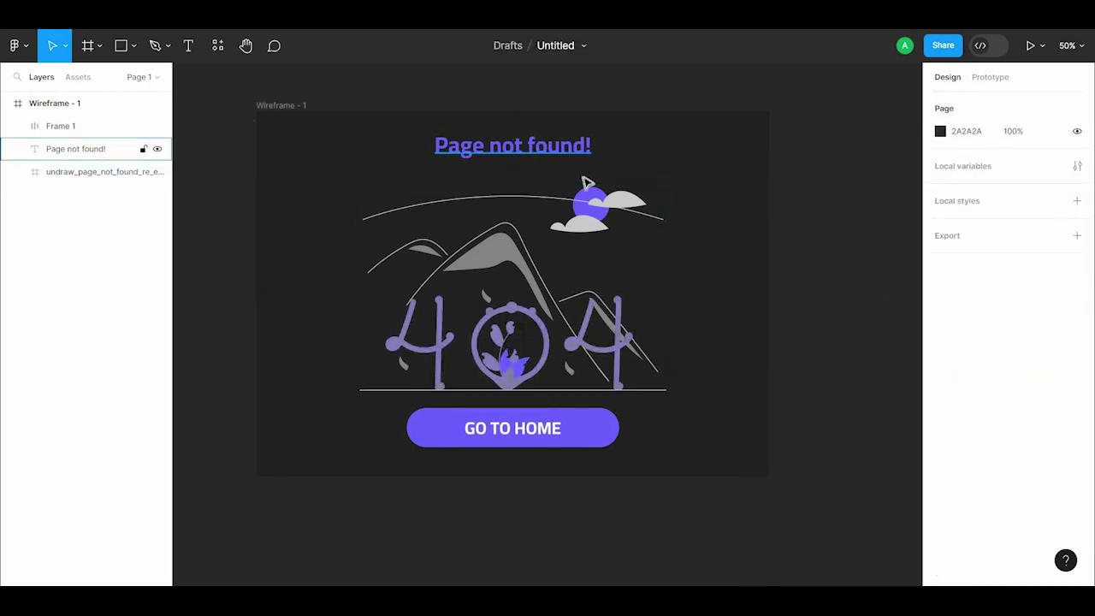
Eyedrop the button's 6C63FF purple onto the heading's text fill
left_click(582, 154)
left_click(940, 430)
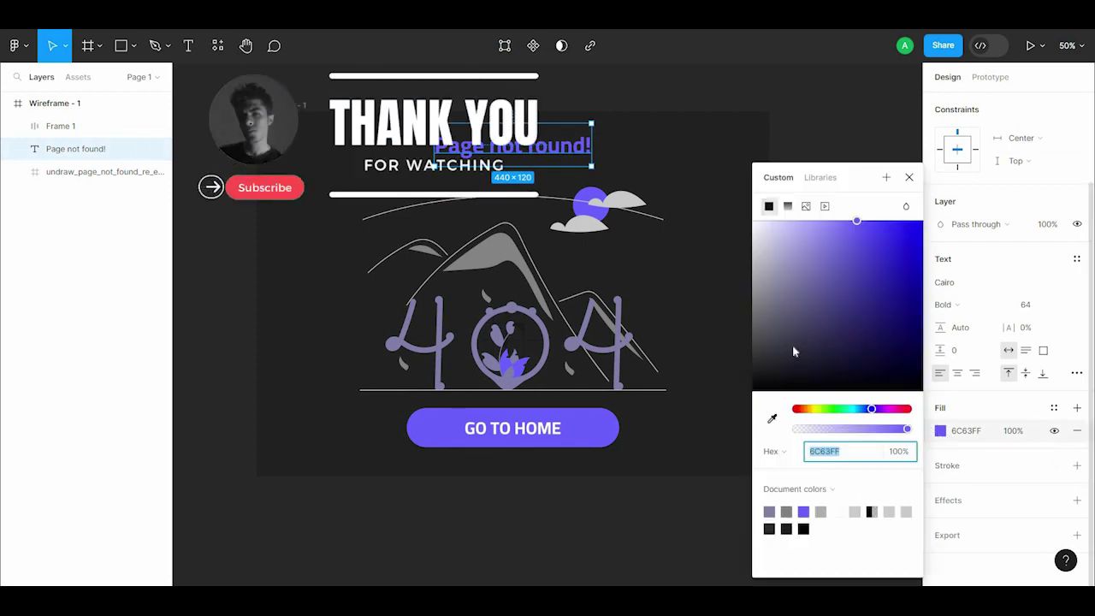
mouse_move(757, 282)
left_mouse_down()
mouse_move(856, 279)
mouse_move(840, 228)
left_mouse_up()
key("i")
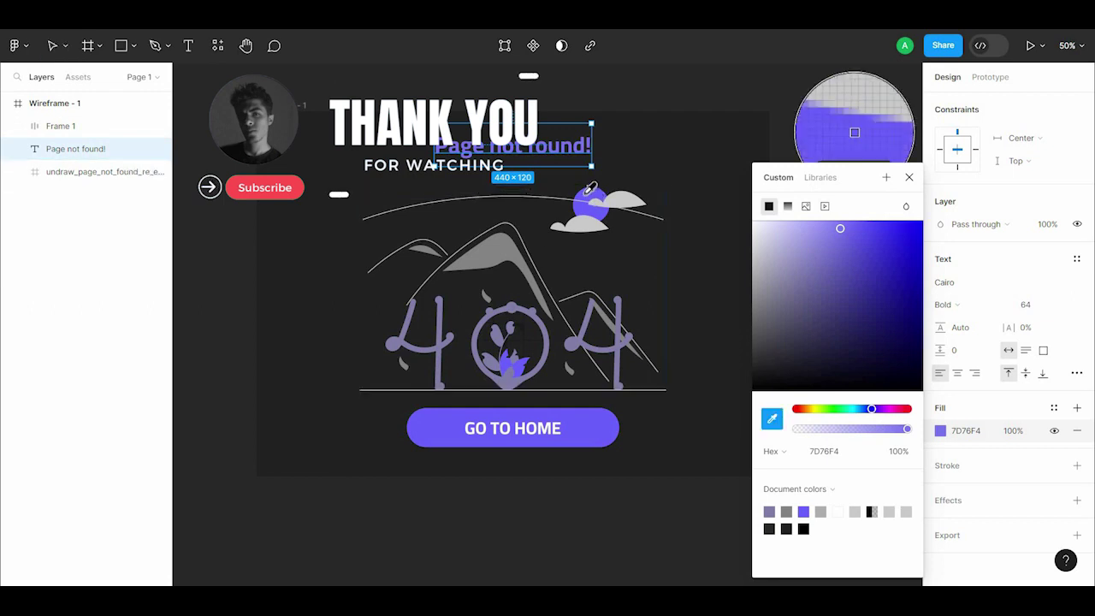
left_click(582, 426)
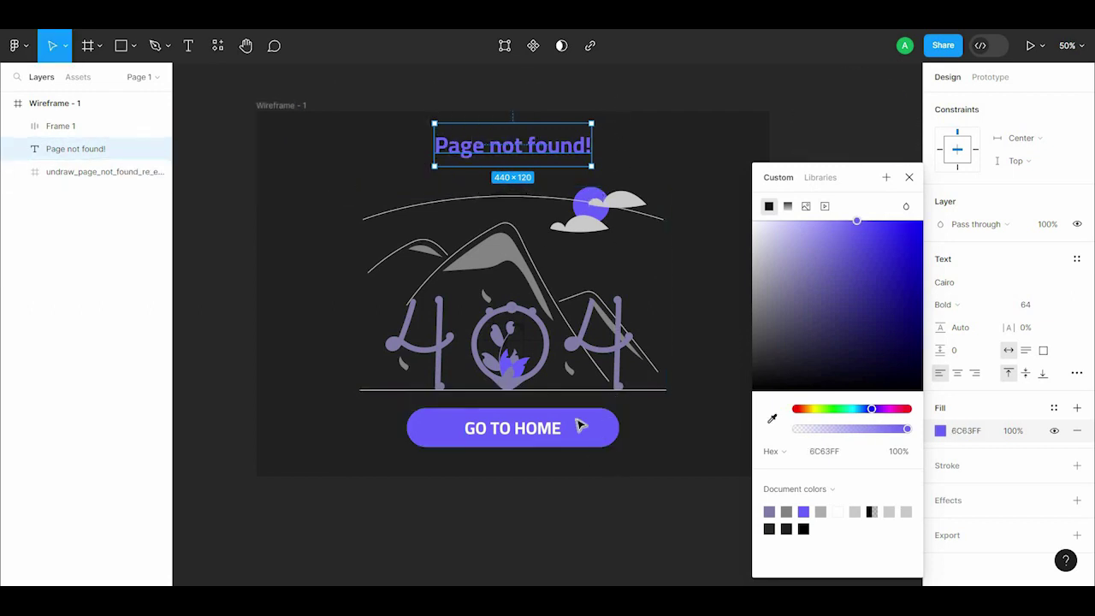
scroll(955, 496, "down", 2)
Give the GO TO HOME button a linear gradient with its right stop at 42% opacity
left_click(940, 530)
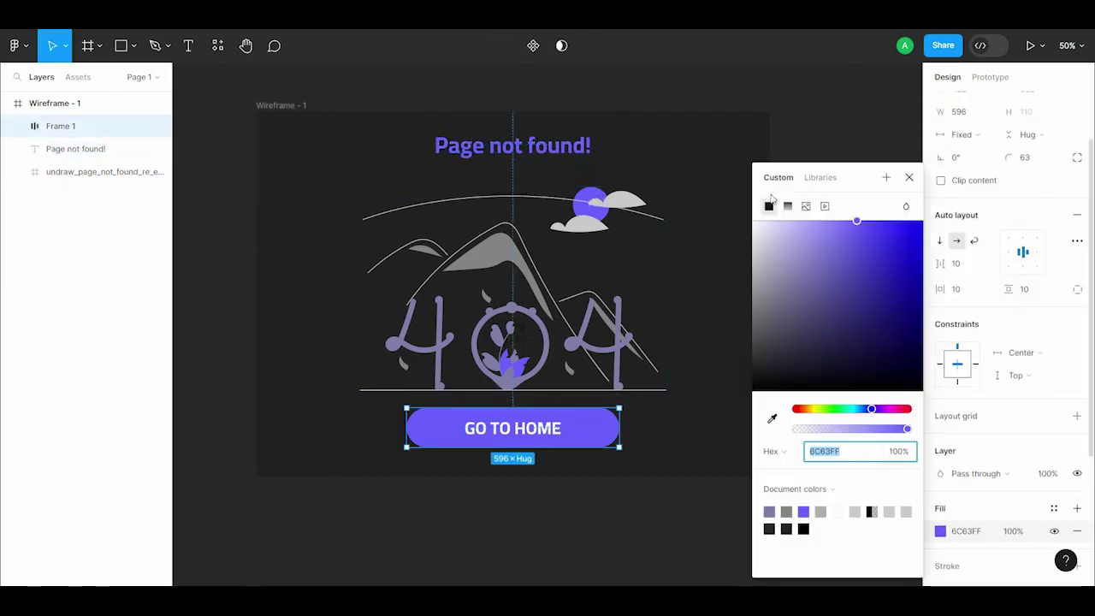
left_click(787, 126)
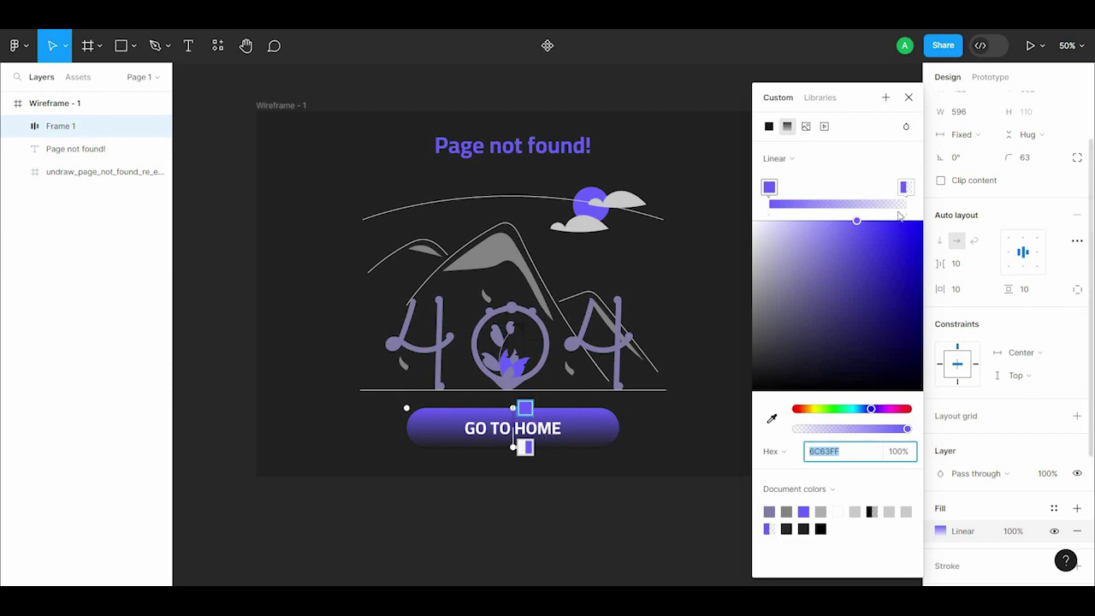
left_click(906, 186)
left_click_drag(876, 437, 843, 438)
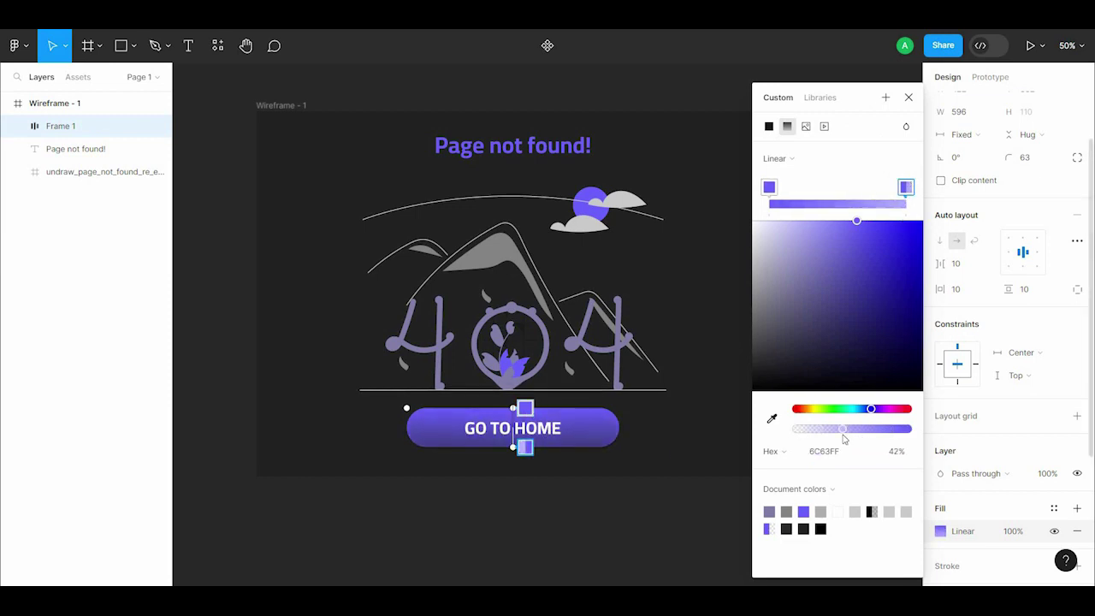
left_click(666, 537)
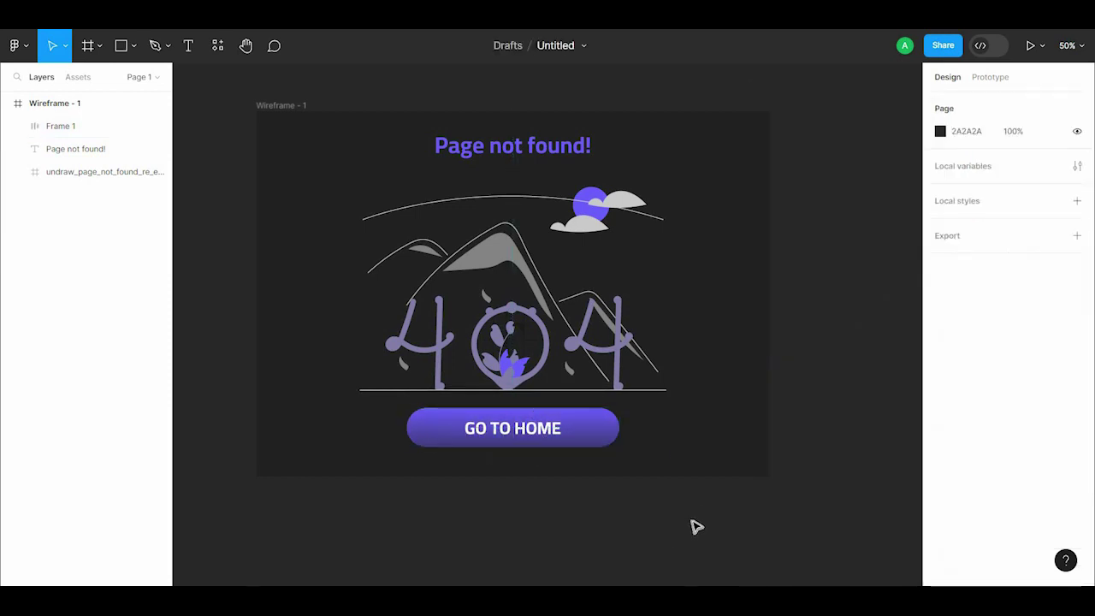
Recolour the illustration's 827FAA 404 lettering to near-white FCFCFC, undoing a 232323 attempt
left_click(646, 366)
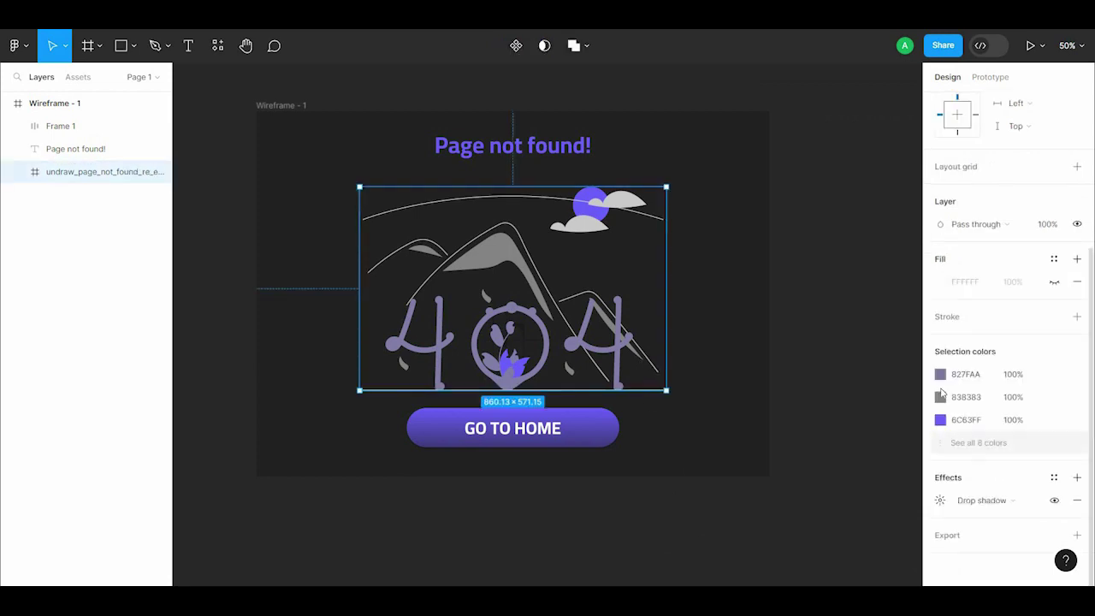
left_click(940, 374)
type("0")
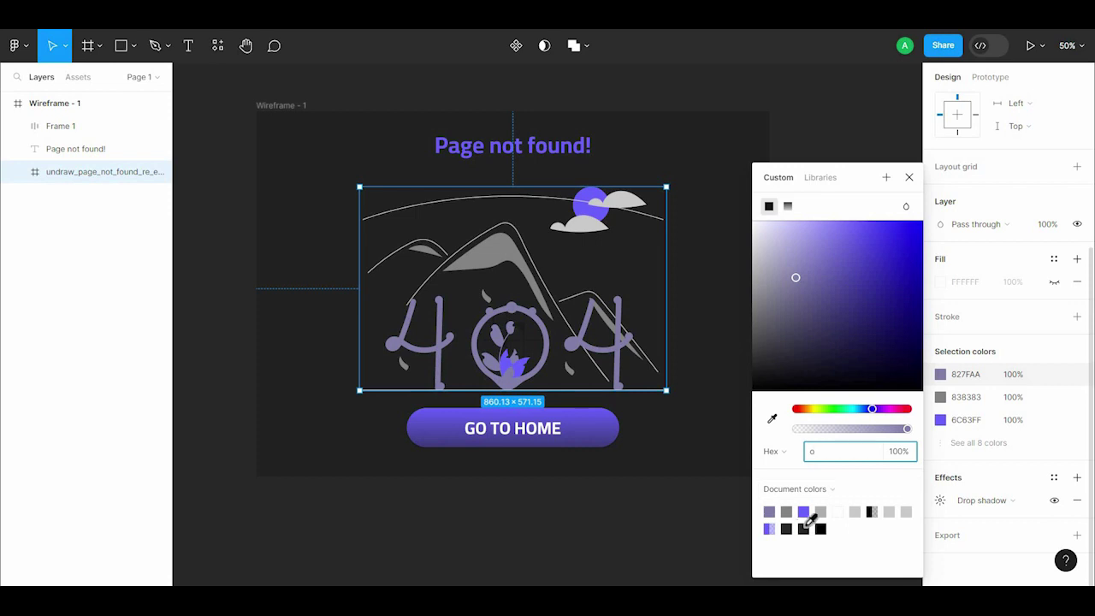
left_click(808, 527)
key("ctrl+z")
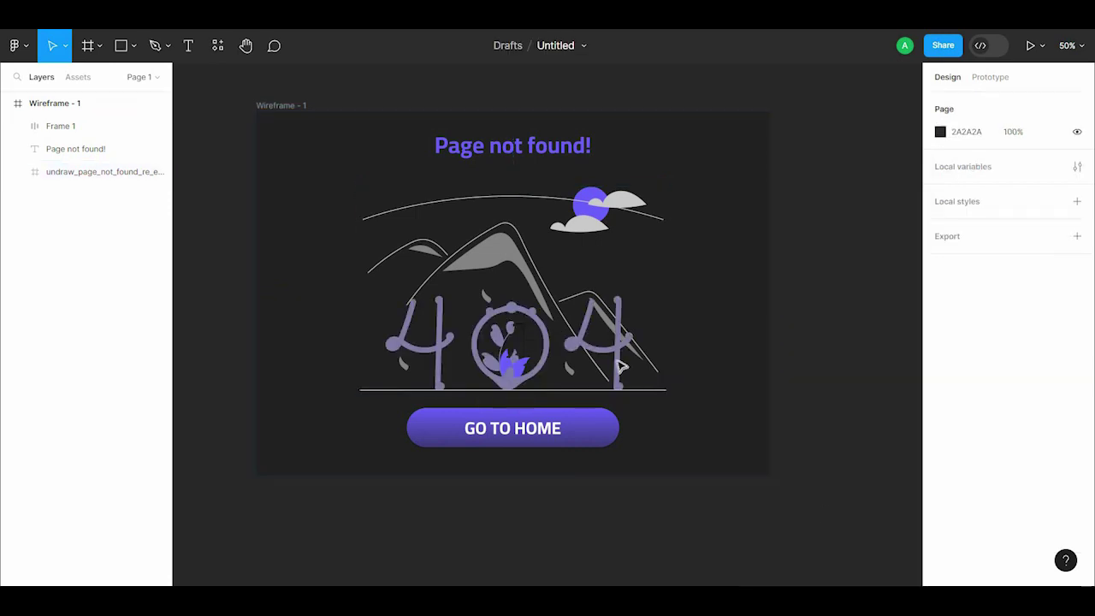
left_click(103, 171)
scroll(1009, 342, "down", 5)
left_click(940, 374)
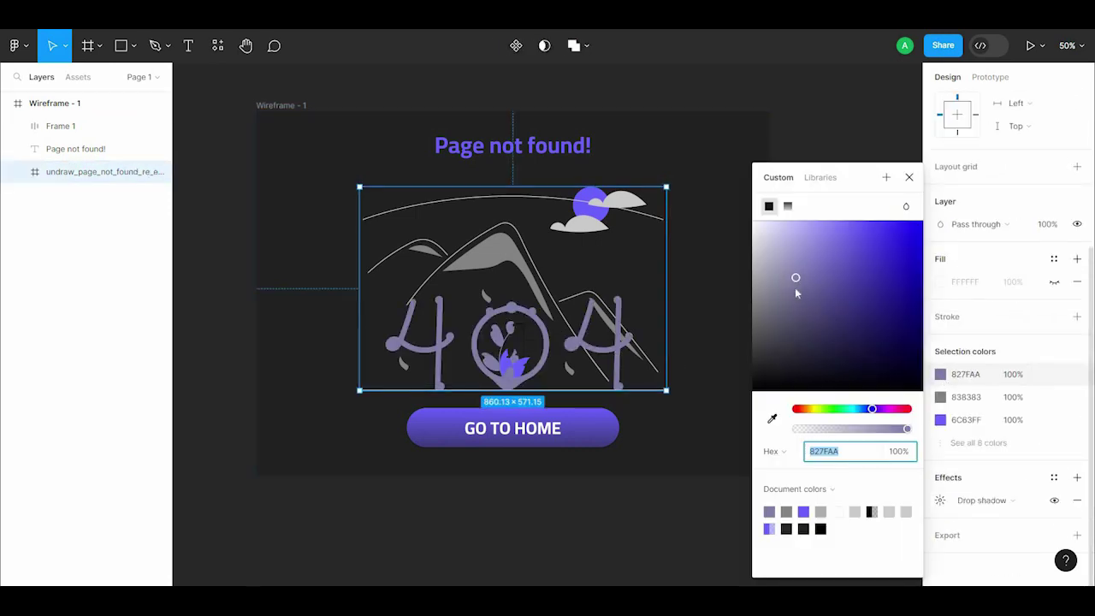
mouse_move(795, 293)
left_mouse_down()
mouse_move(809, 305)
mouse_move(753, 229)
left_mouse_up()
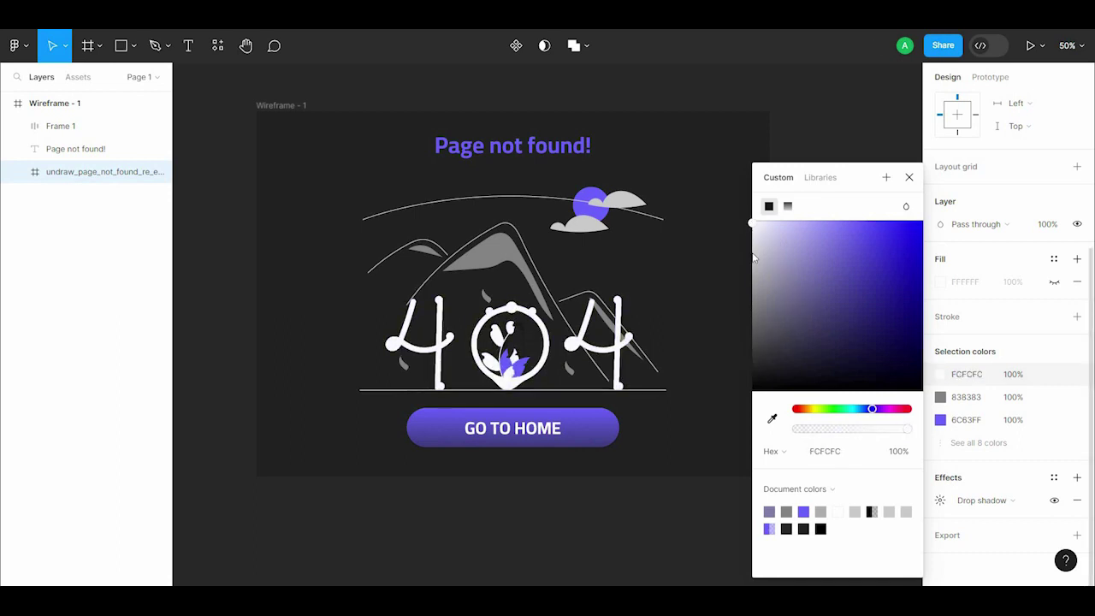
left_click(657, 500)
scroll(744, 484, "up", 2)
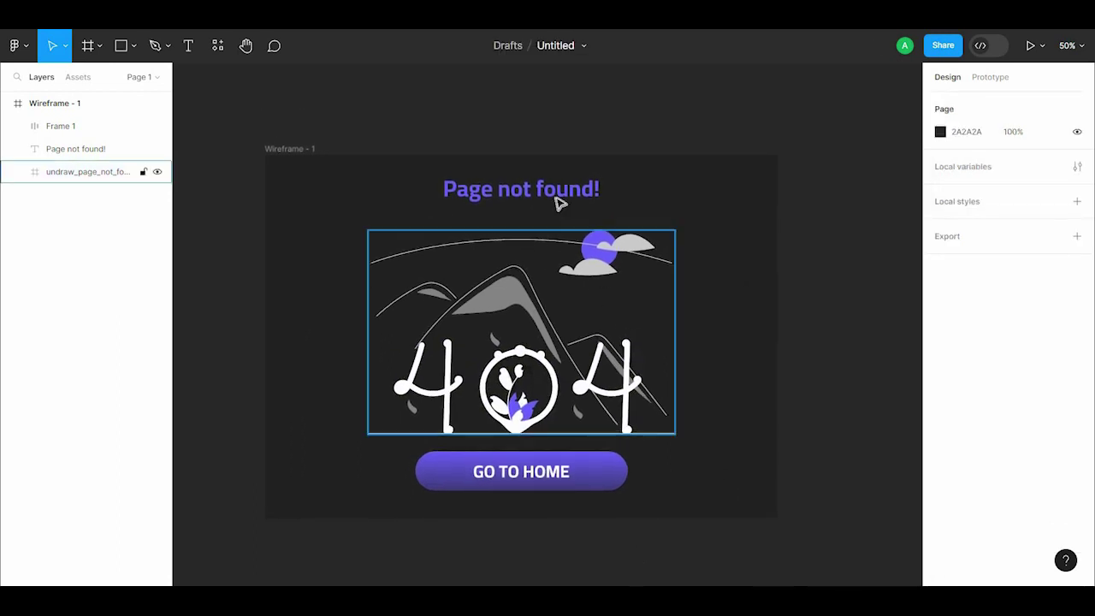
left_click(557, 200)
Select the 404 illustration frame and drill into its individual shapes
left_click(564, 470)
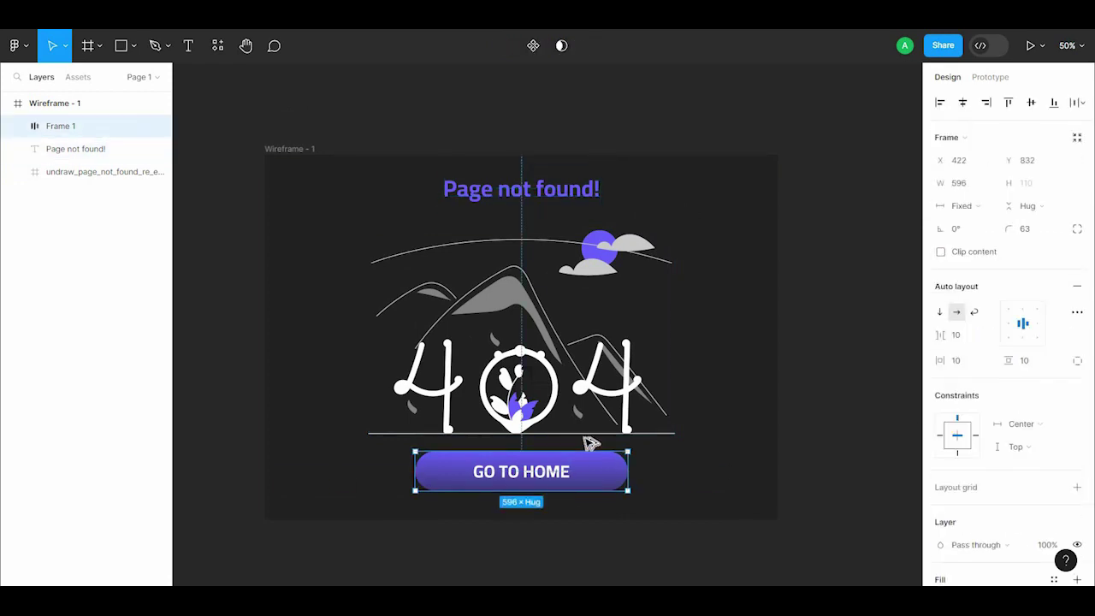
left_click(820, 448)
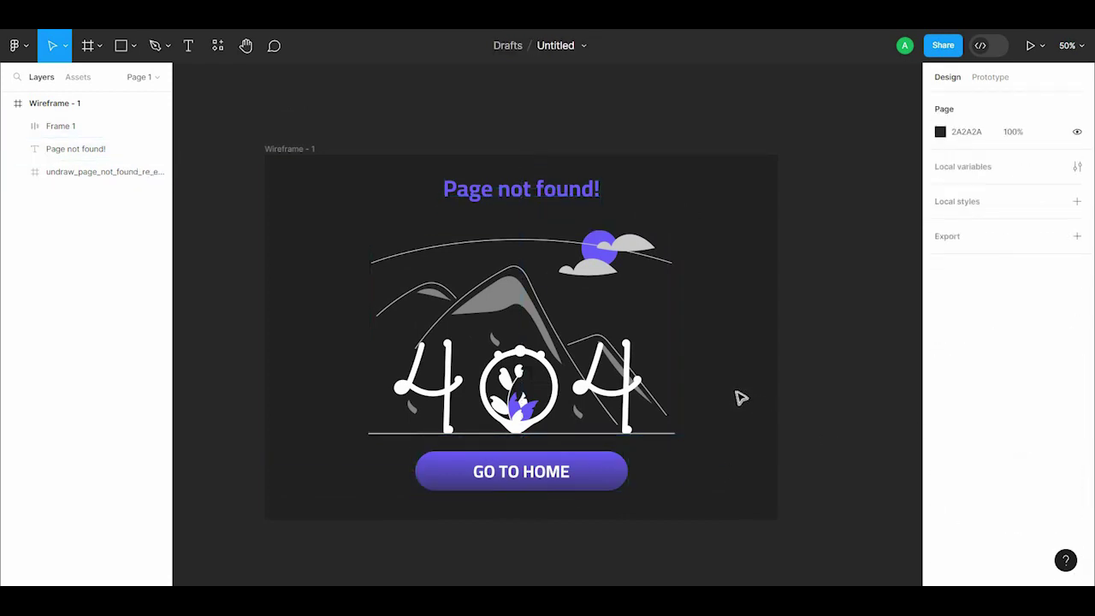
left_click(655, 432)
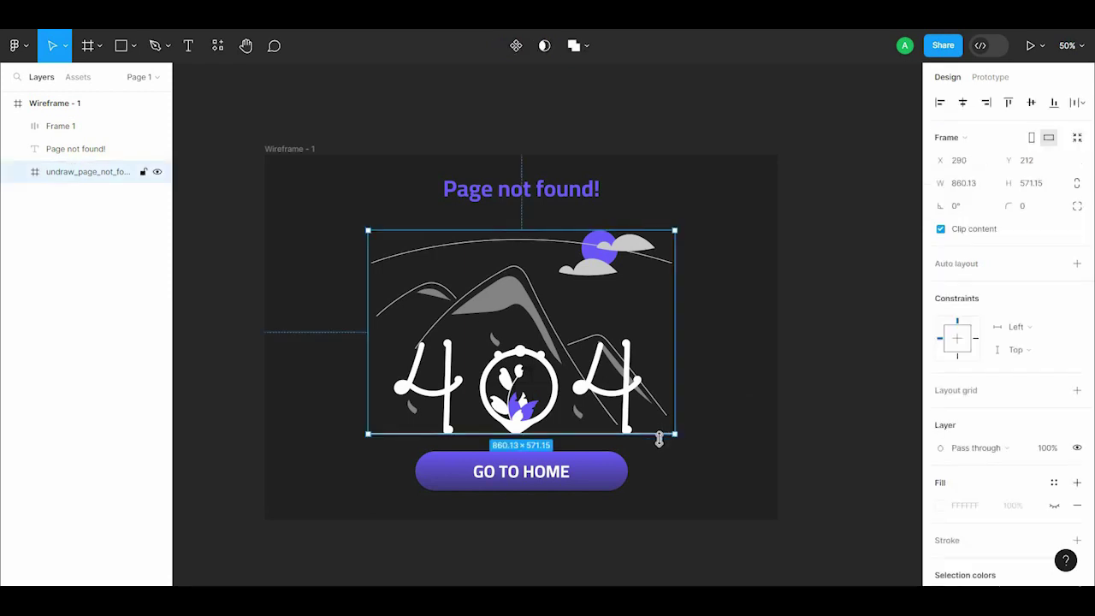
left_click(660, 433)
double_click(652, 423)
double_click(664, 440)
key("Escape")
Pick out the long ground line under the 404 and the arc across the illustration's top
left_click(666, 438)
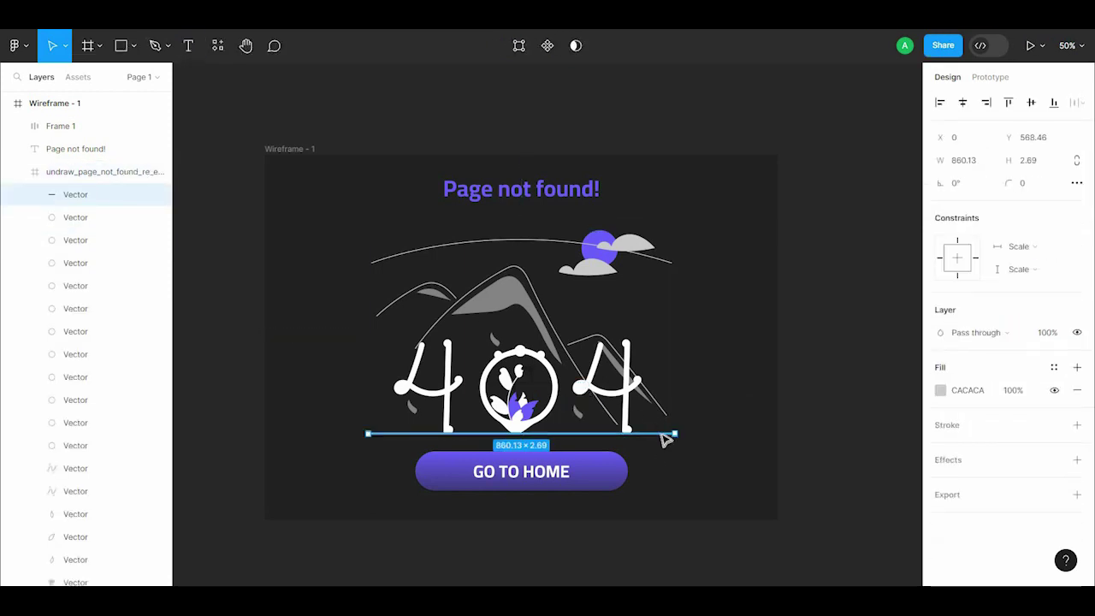
double_click(662, 260)
left_click(834, 282)
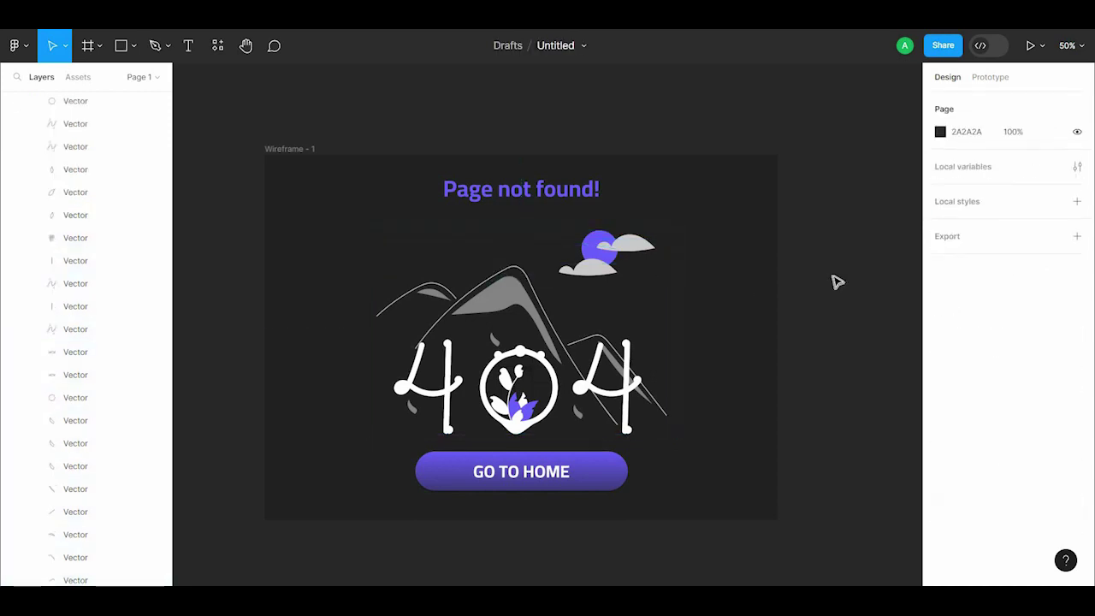
left_click(665, 366)
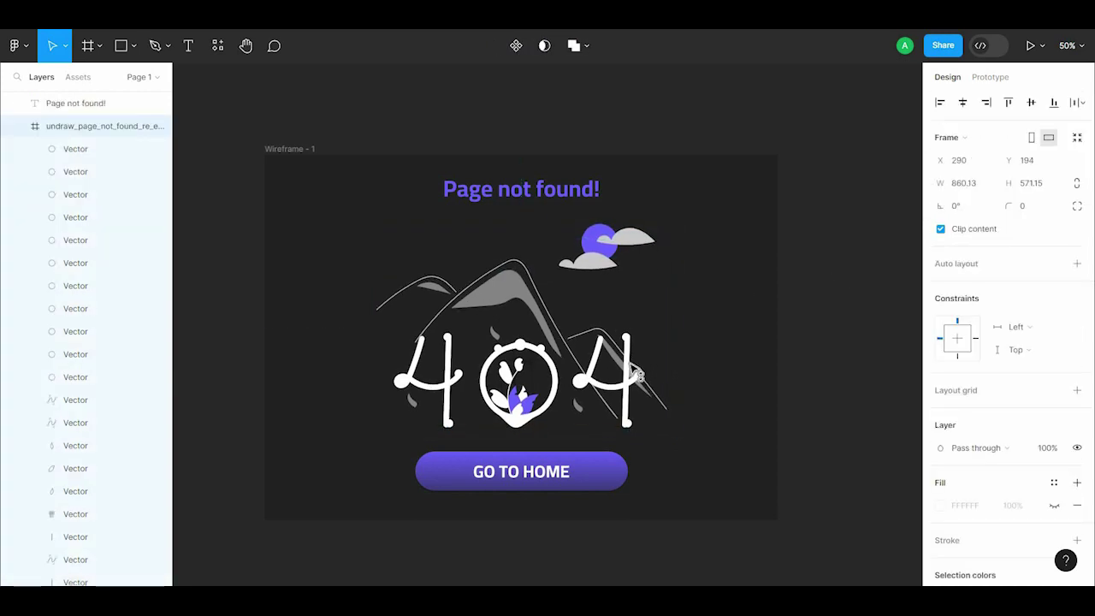
left_click(195, 113)
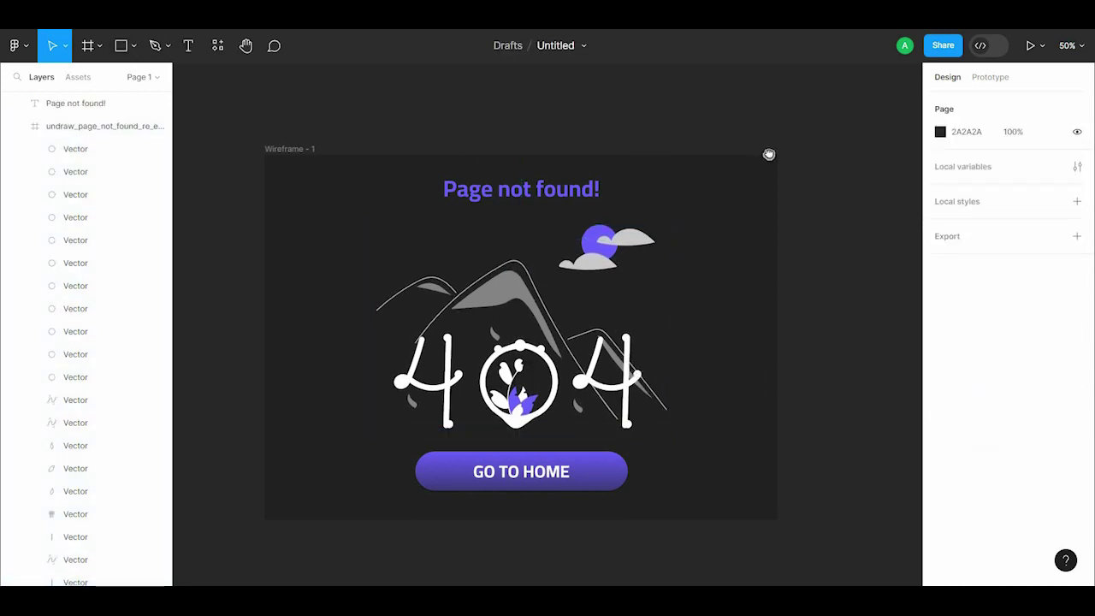
scroll(769, 154, "right", 4)
right_click(738, 210)
Launch Clay Mockups 3D with the Browser device model and select Wireframe - 1 to preview
left_click(941, 342)
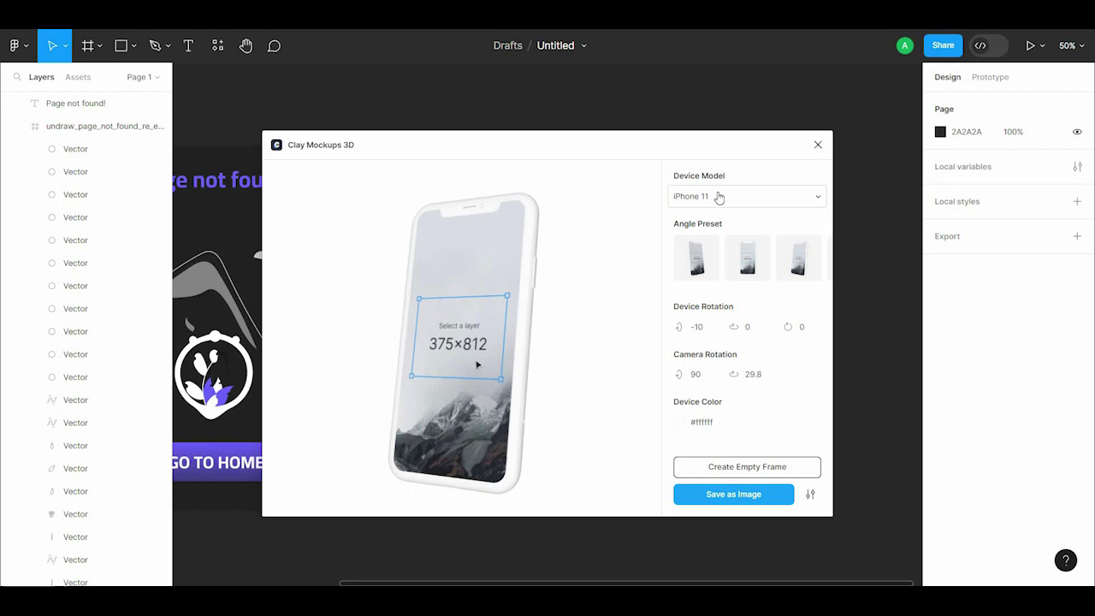
left_click(721, 196)
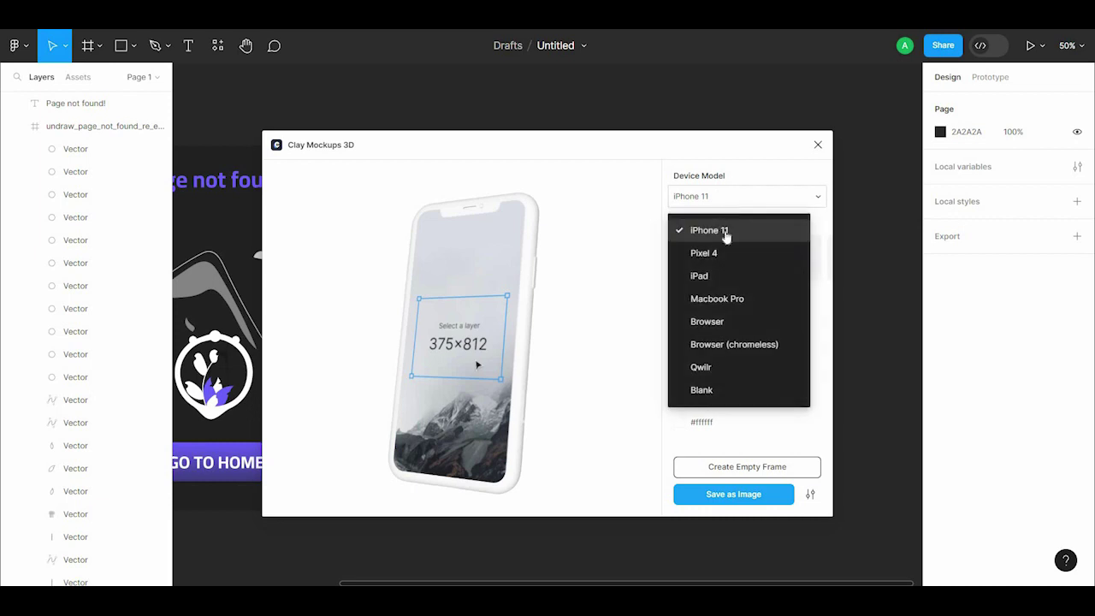
left_click(734, 320)
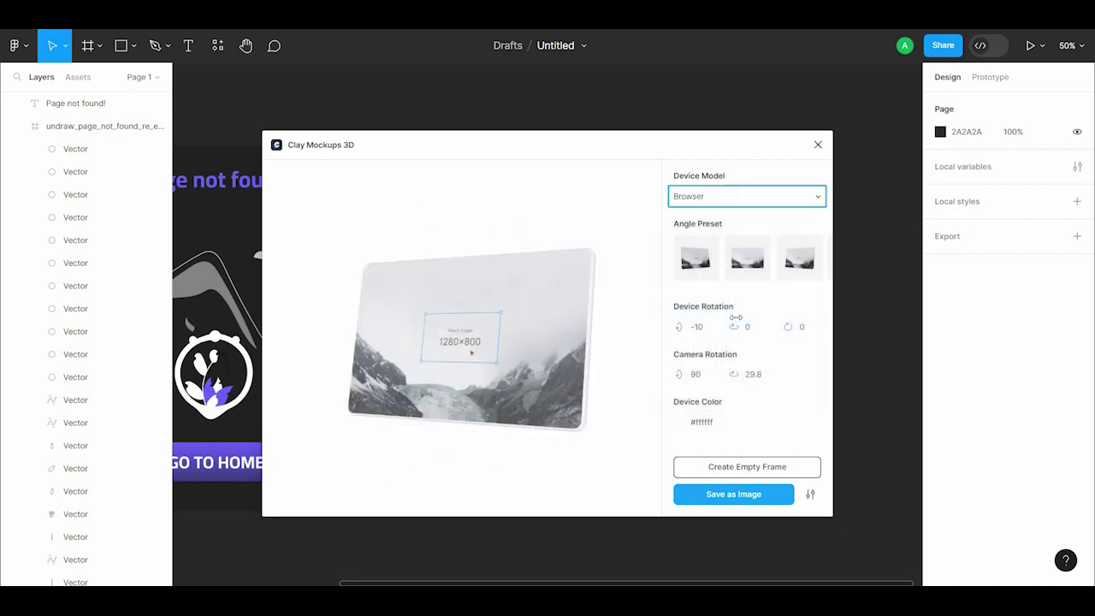
left_click_drag(465, 152, 651, 156)
left_click(245, 171)
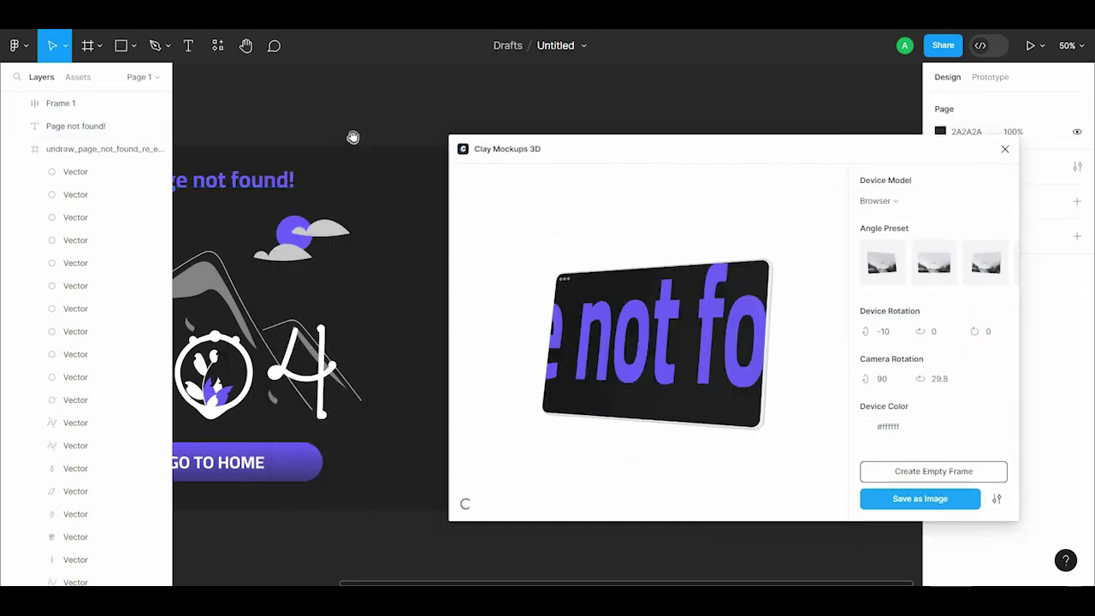
left_click_drag(353, 137, 640, 115)
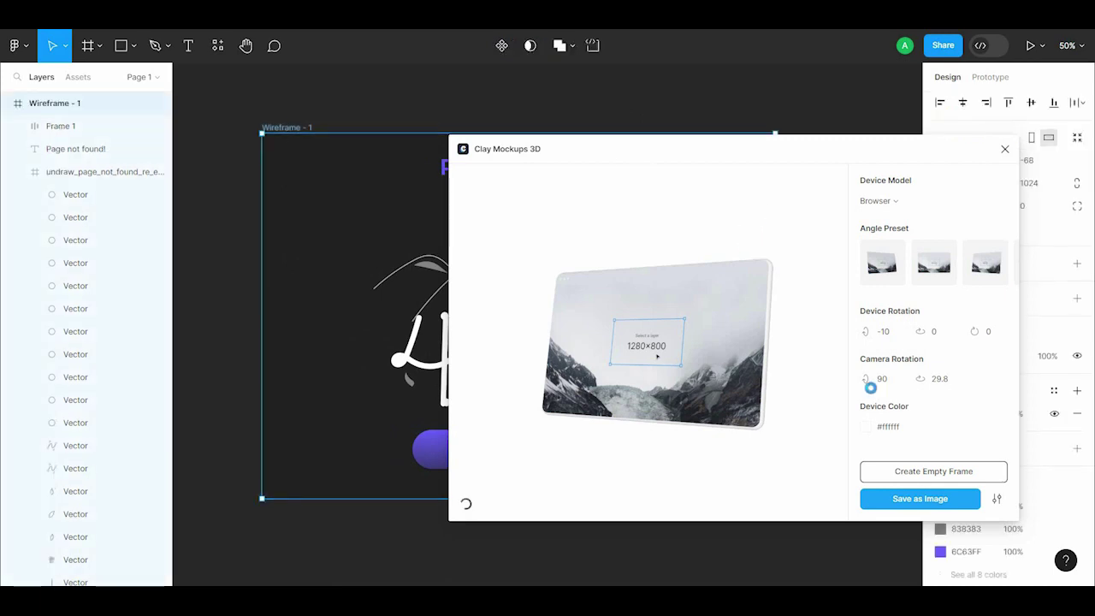